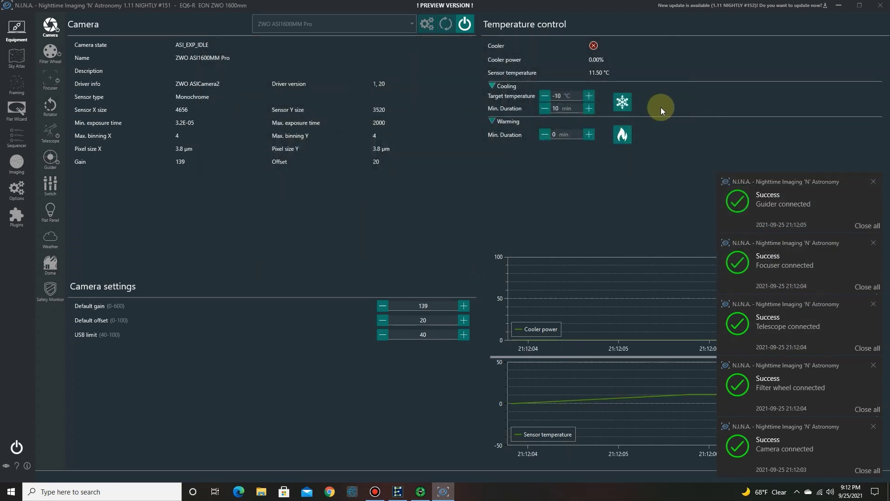
Start cooling the ZWO ASI1600MM Pro to −10 °C, then go to the Sky Atlas
click(622, 101)
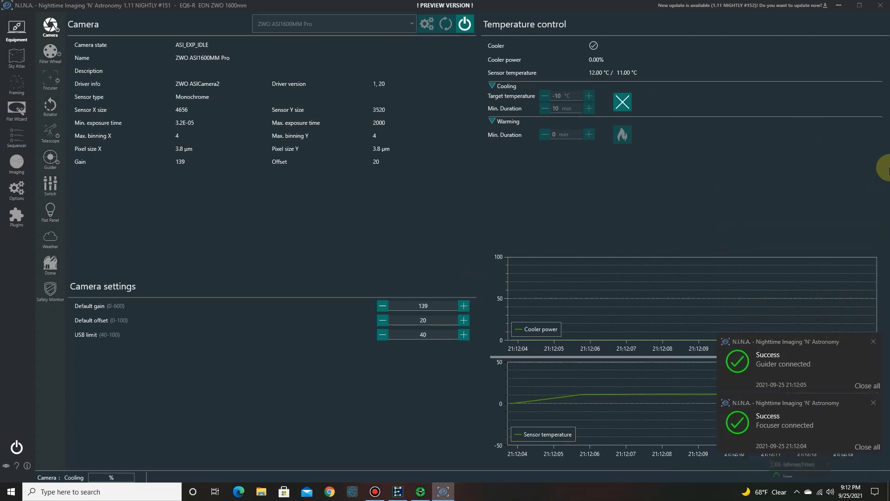
click(15, 59)
Search the Sky Atlas for NGC281
click(90, 19)
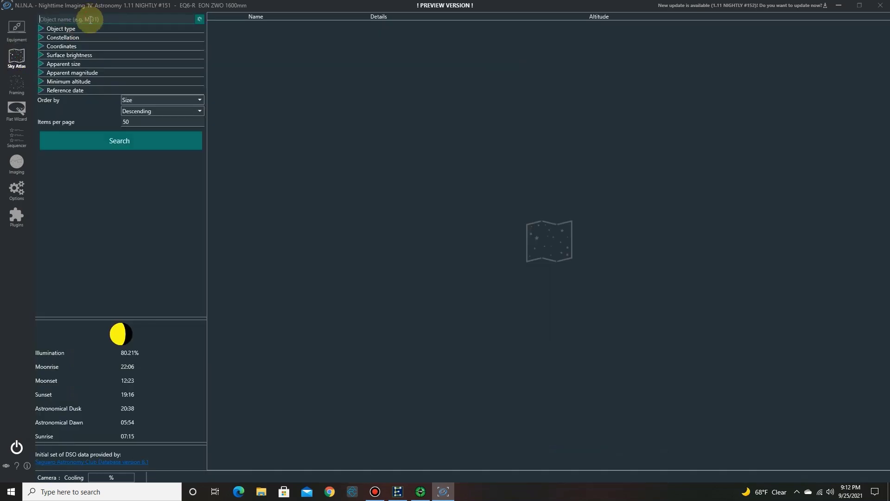
text(NG)
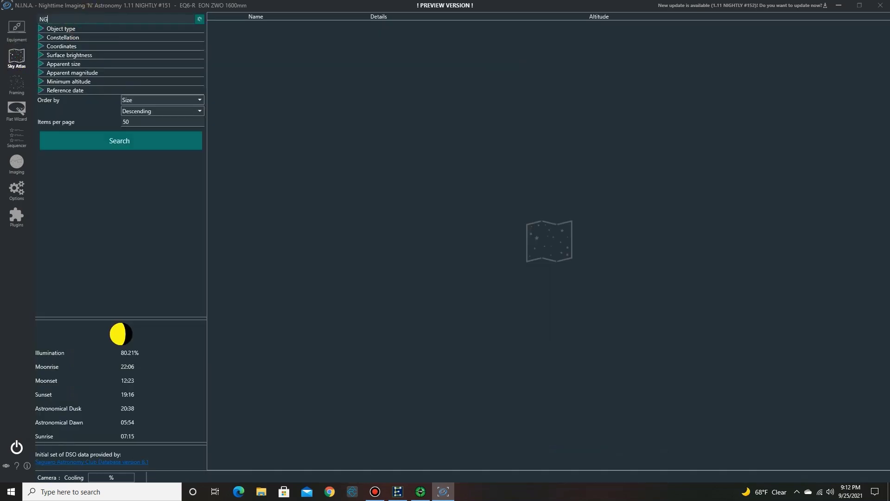
text(C281)
key(Return)
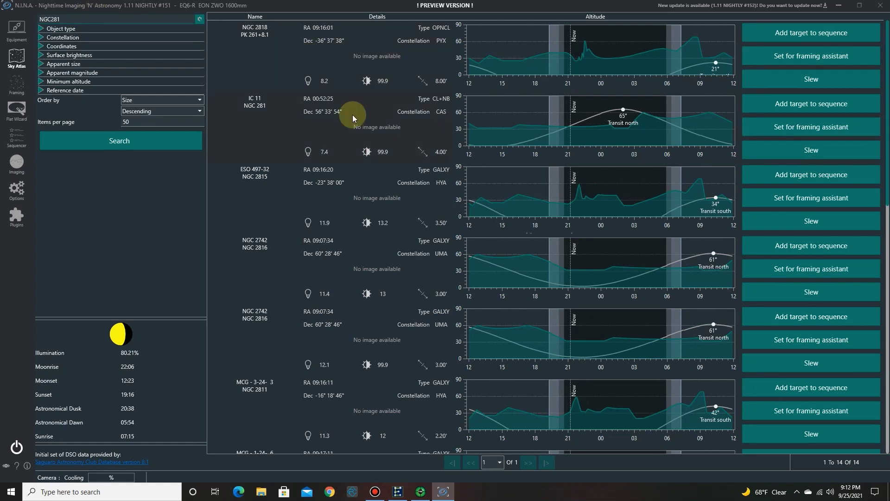
Frame NGC 281 in the framing assistant and add it as a new sequence target
click(794, 125)
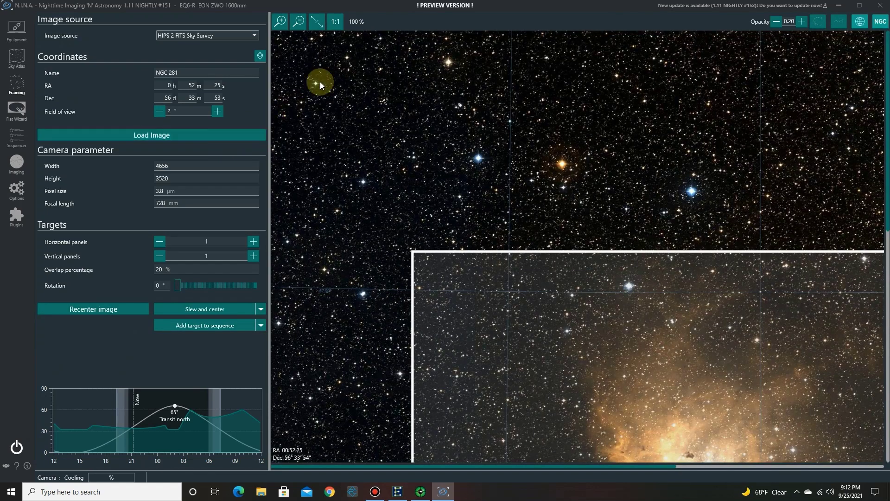
click(318, 20)
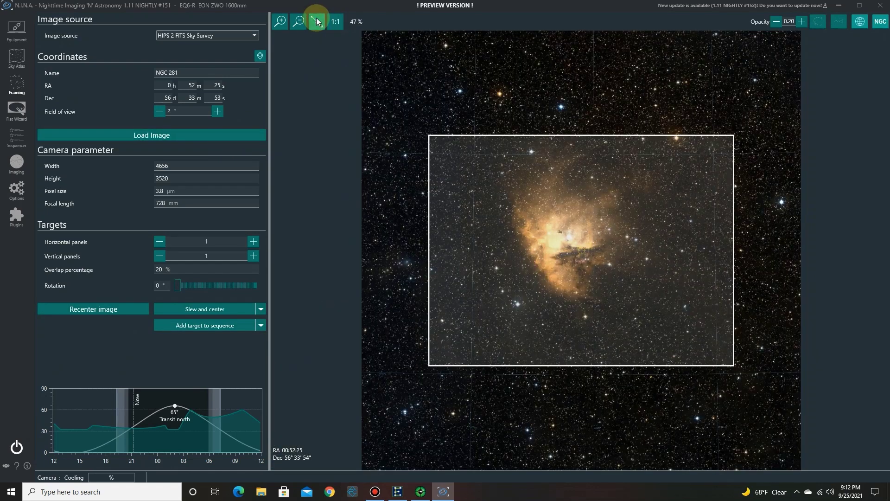
click(185, 327)
click(206, 333)
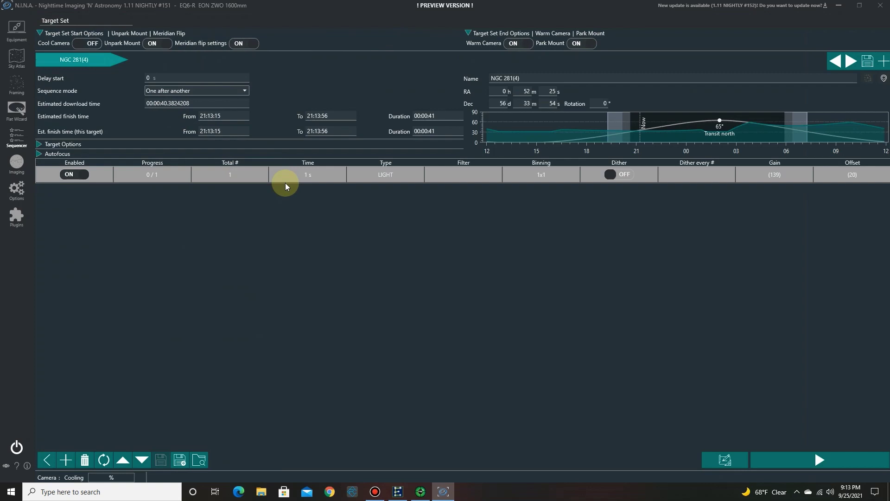
Set the first light row to 30 frames of 600 s
click(311, 175)
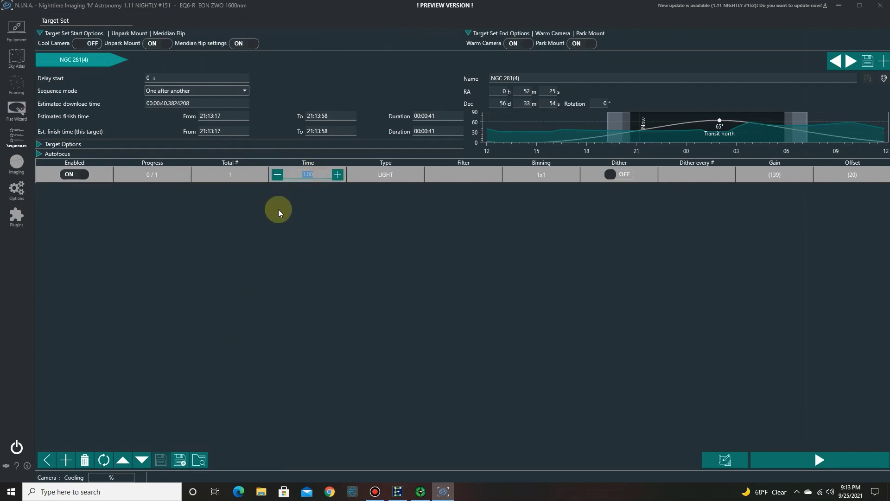
text(500)
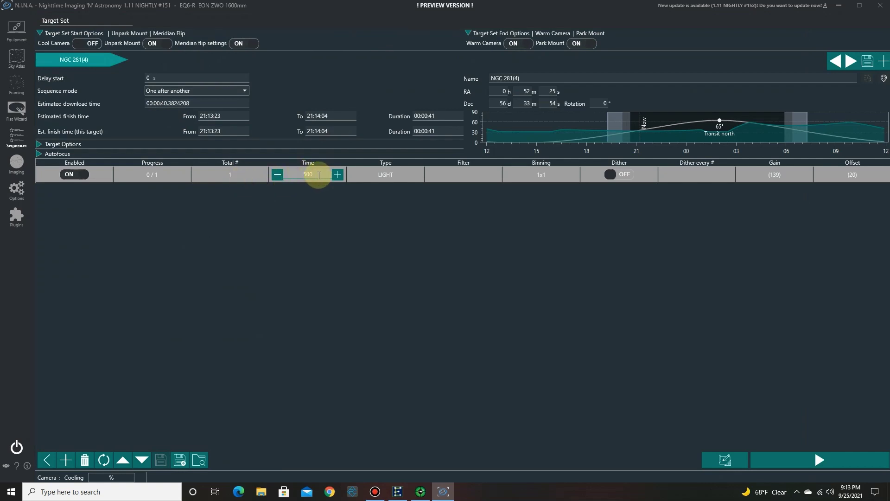
key(Delete)
text(6)
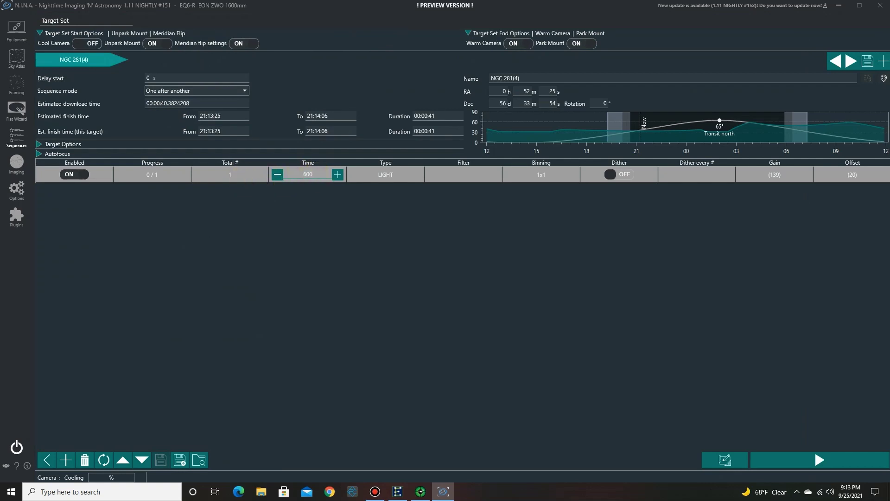
click(233, 174)
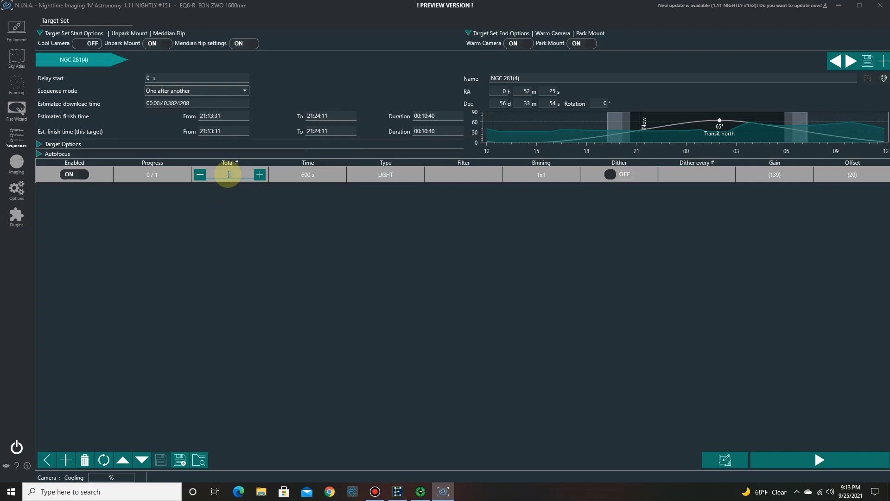
text(30)
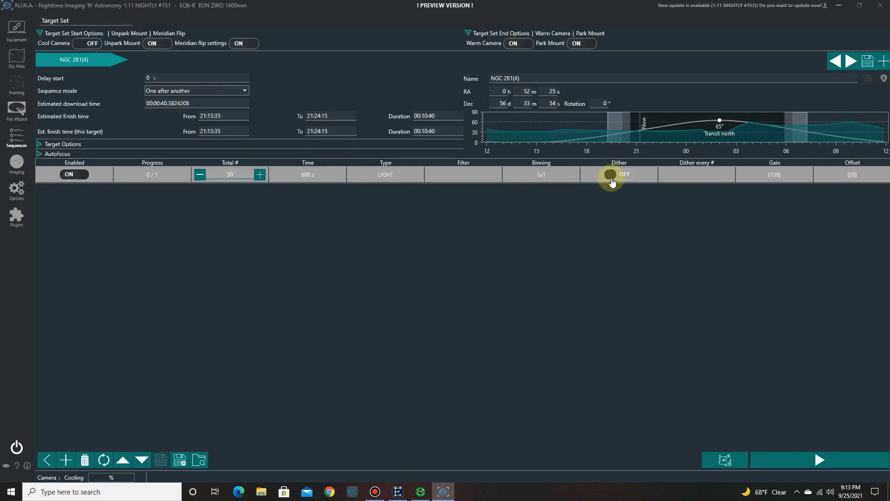
Enable dithering and the O3 filter on that row, then add a second exposure row
click(611, 180)
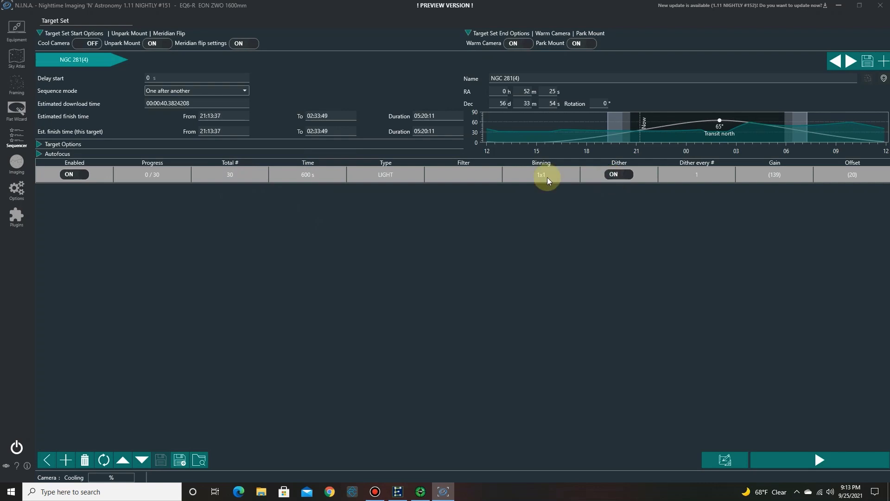
click(467, 173)
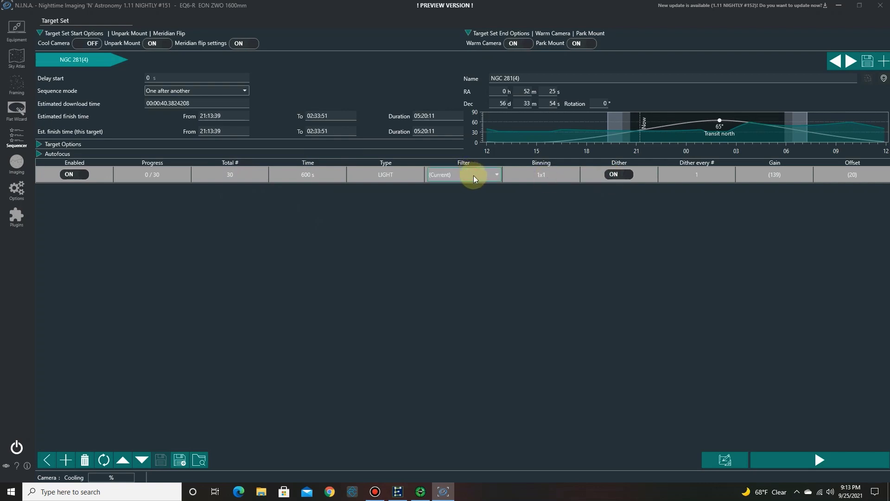
click(497, 174)
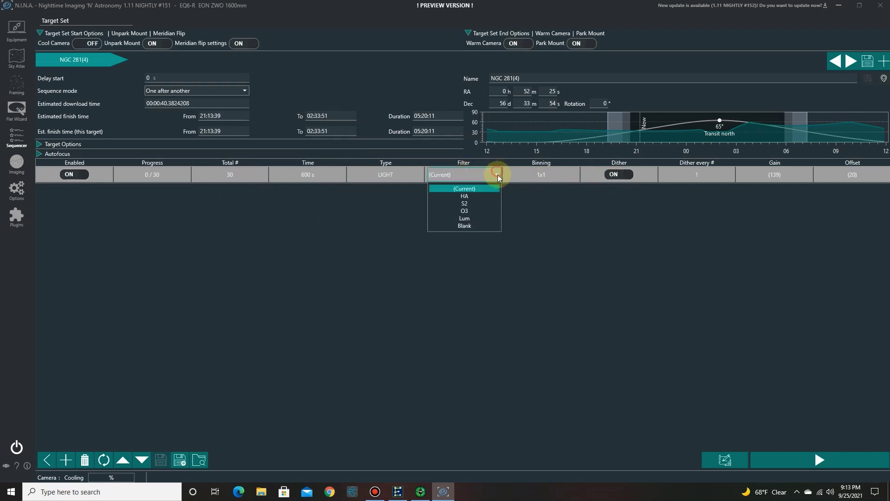
click(472, 210)
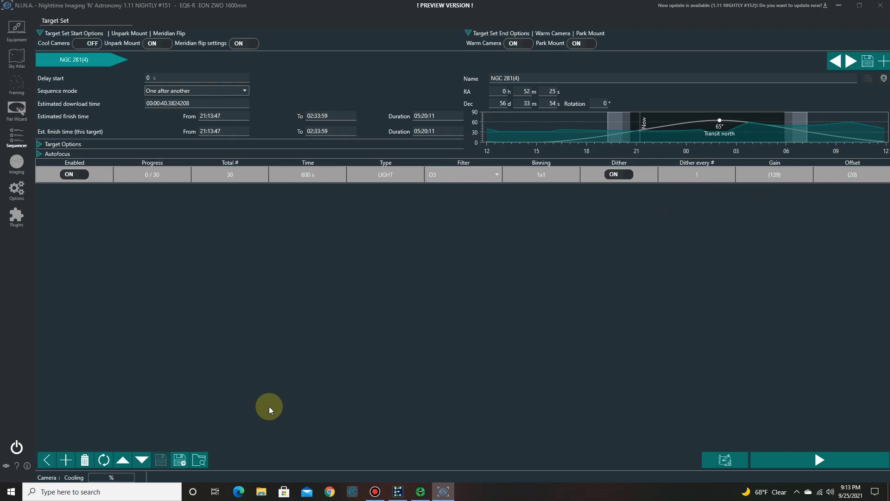
click(66, 460)
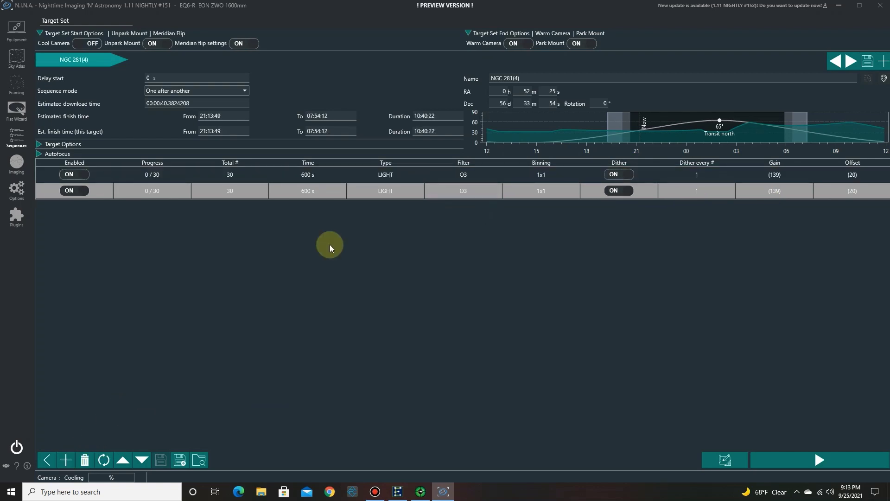
Set the second row to the S2 filter with 6 frames and add a third row
click(470, 192)
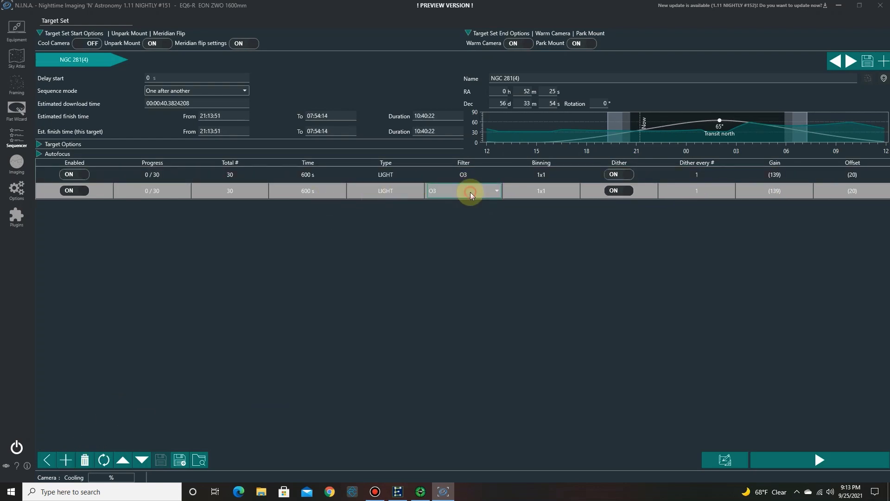
click(441, 190)
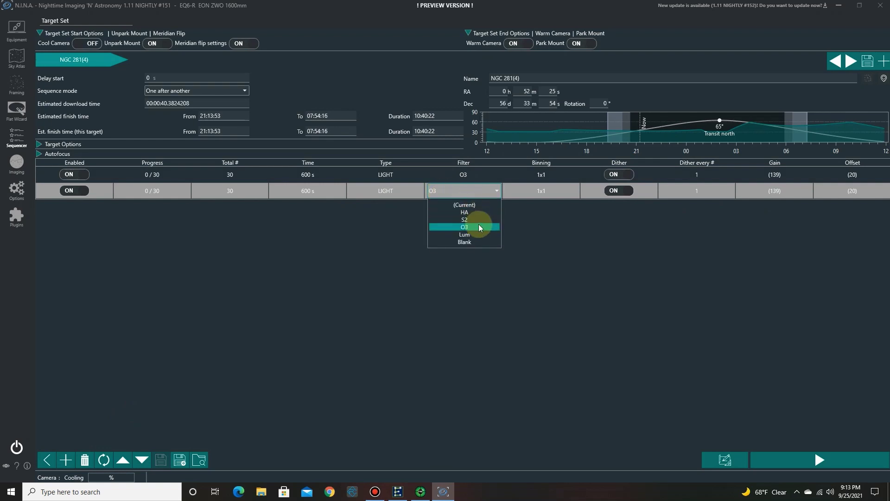
click(466, 220)
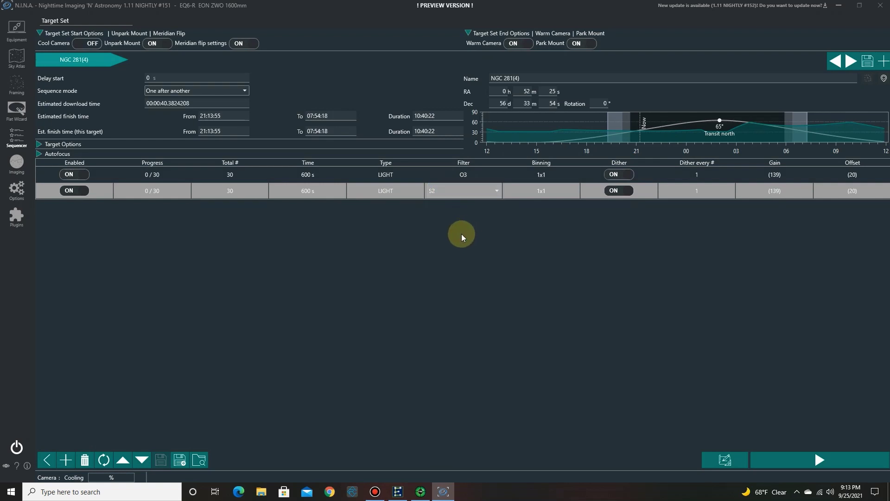
click(237, 191)
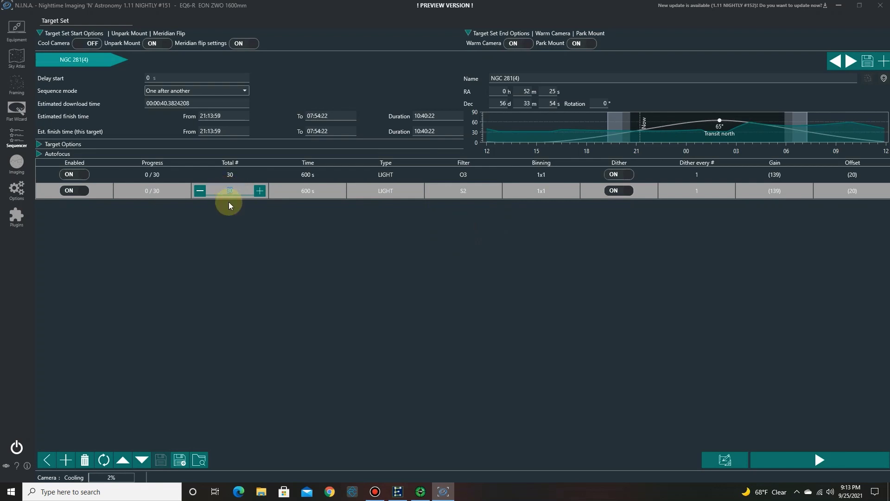
text(6)
click(65, 459)
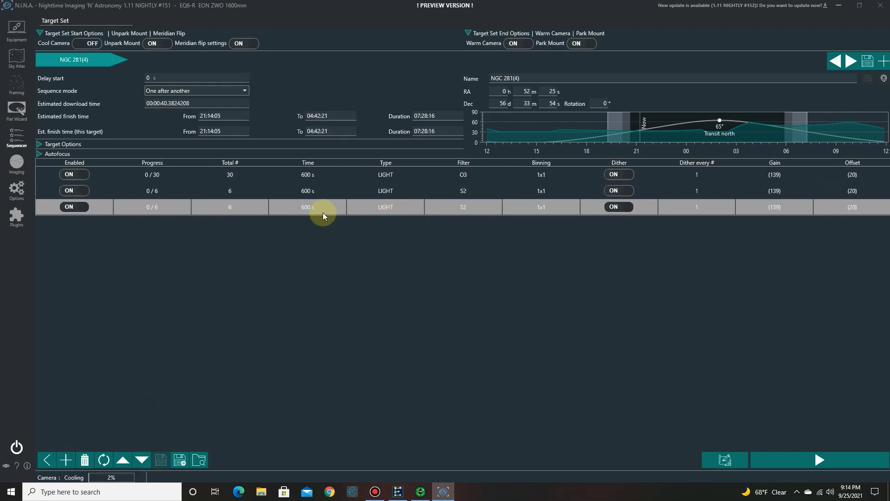
Switch the third row to the HA filter and go to the Imaging view
click(470, 208)
click(495, 207)
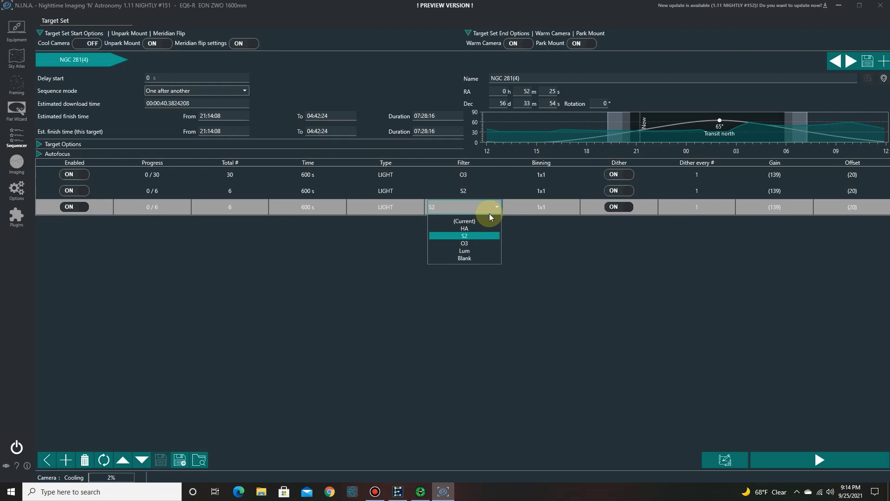
click(467, 228)
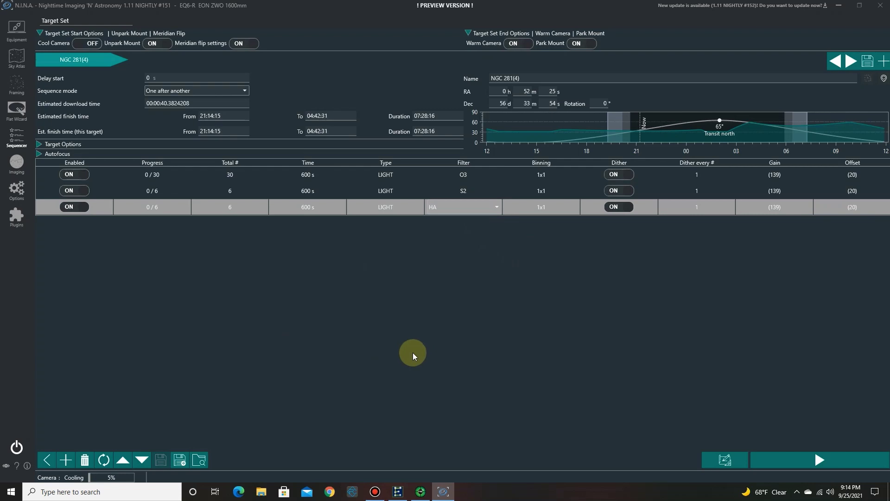
click(16, 165)
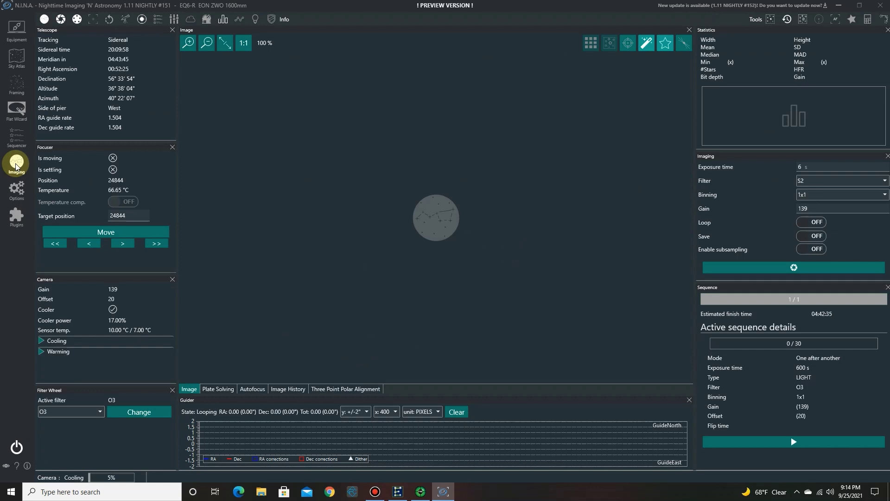
Capture a 6 s S2 test frame and fit it to the window
click(786, 267)
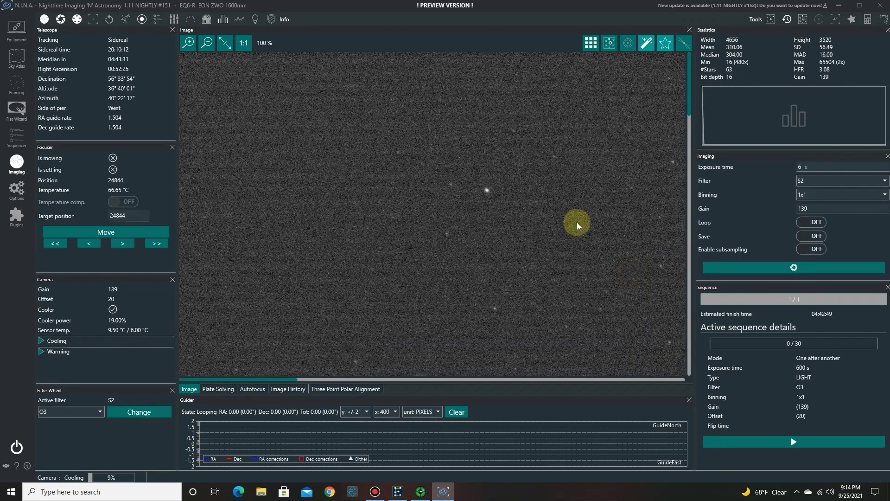
click(225, 43)
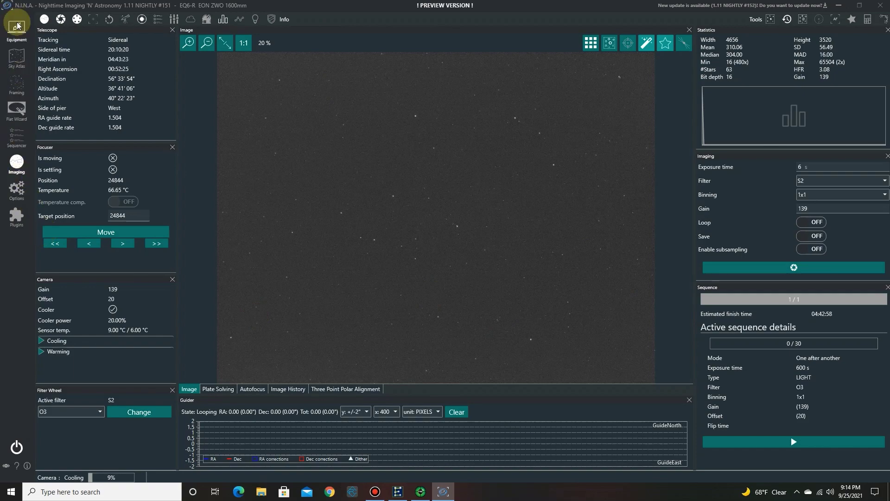
Turn on Center target and Start guiding in the NGC 281 target options, then start the sequence
click(16, 136)
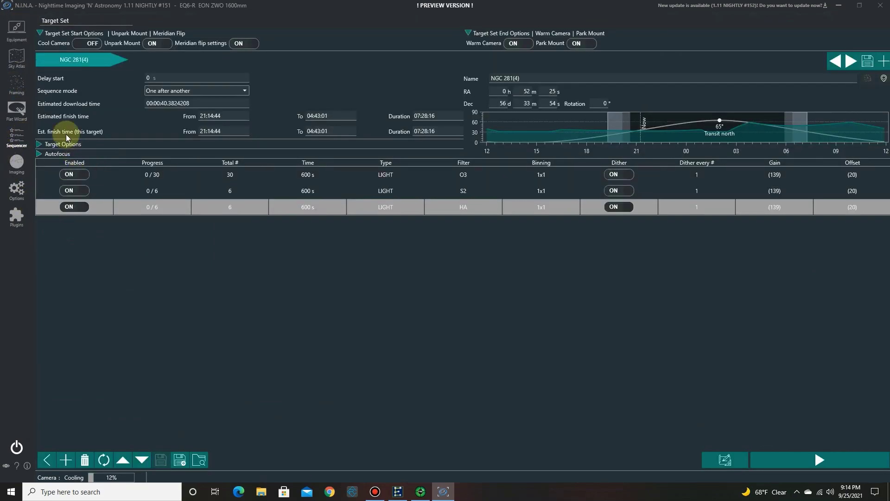
click(40, 144)
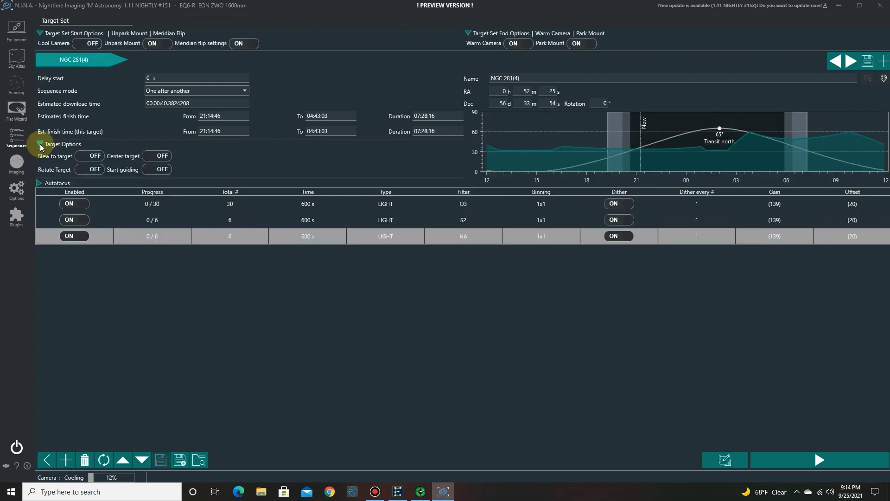
click(149, 157)
click(157, 170)
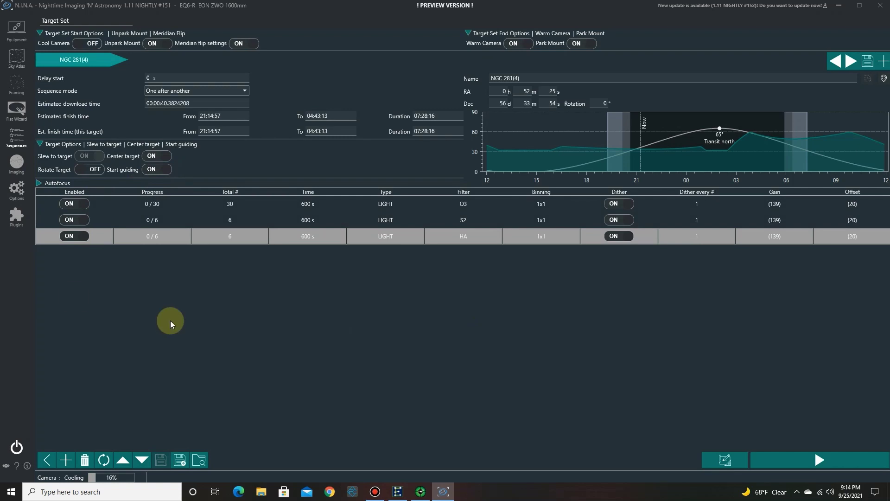
click(16, 168)
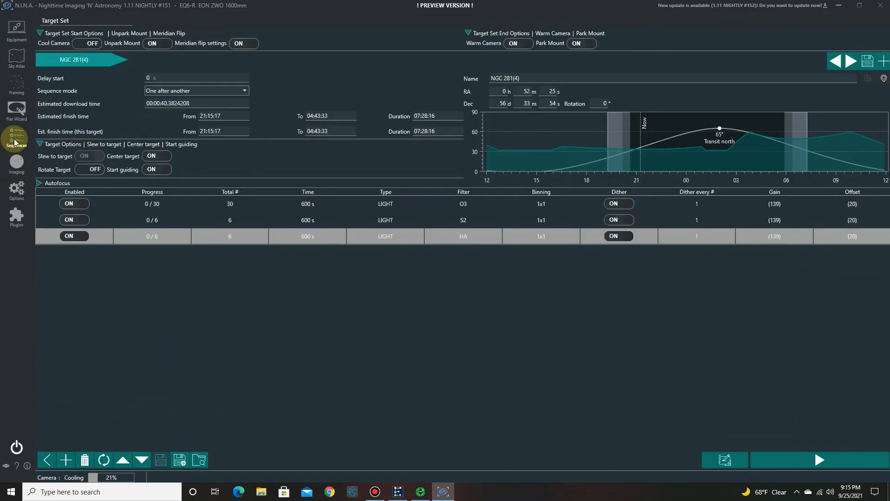
click(794, 459)
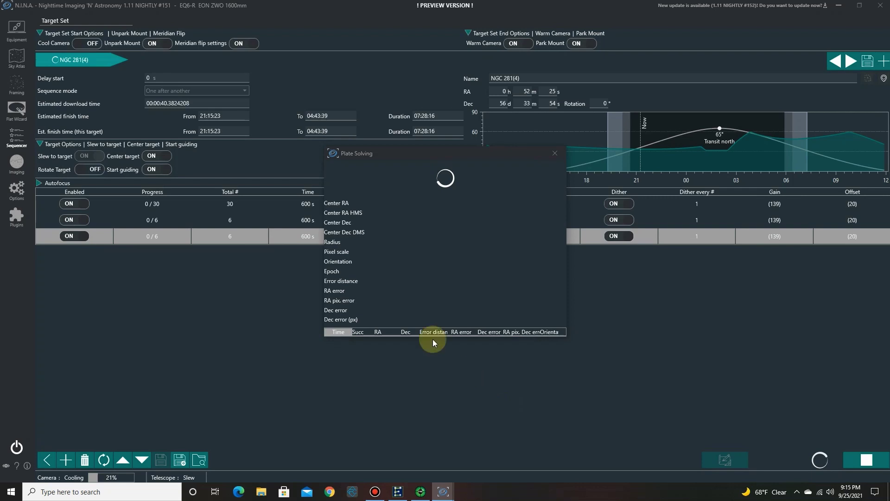
Watch plate solving, guiding and the first 600 s O3 frame on the Imaging screen
click(15, 164)
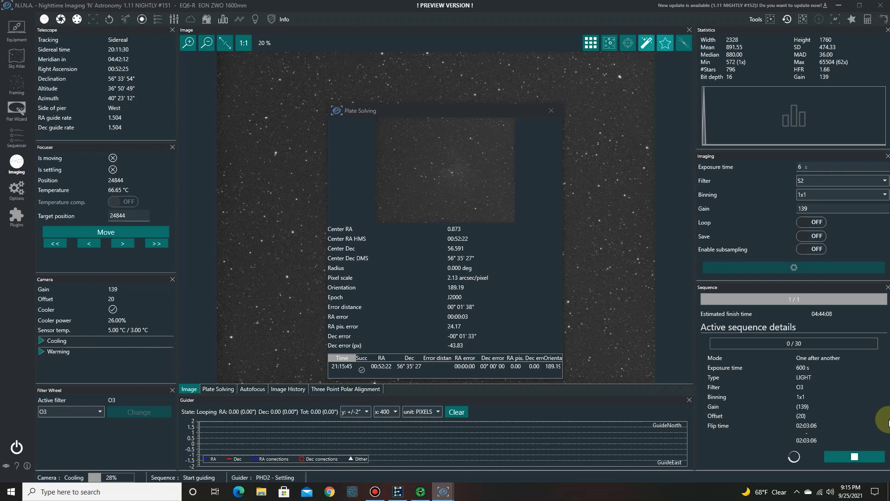
mouse_move(452, 106)
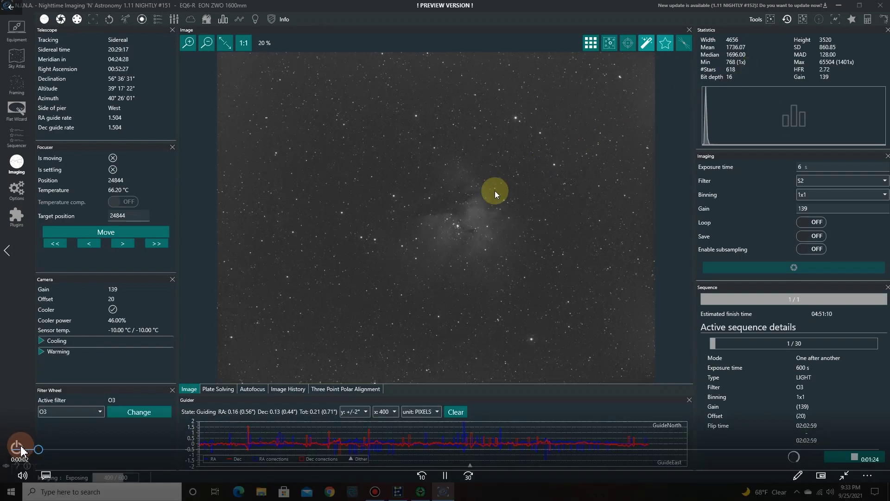
click(244, 44)
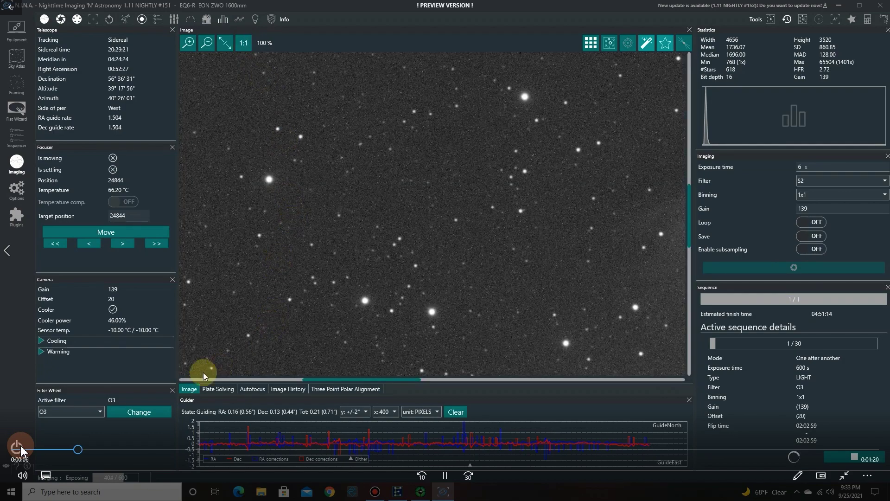
drag(441, 262, 241, 238)
drag(490, 283, 284, 278)
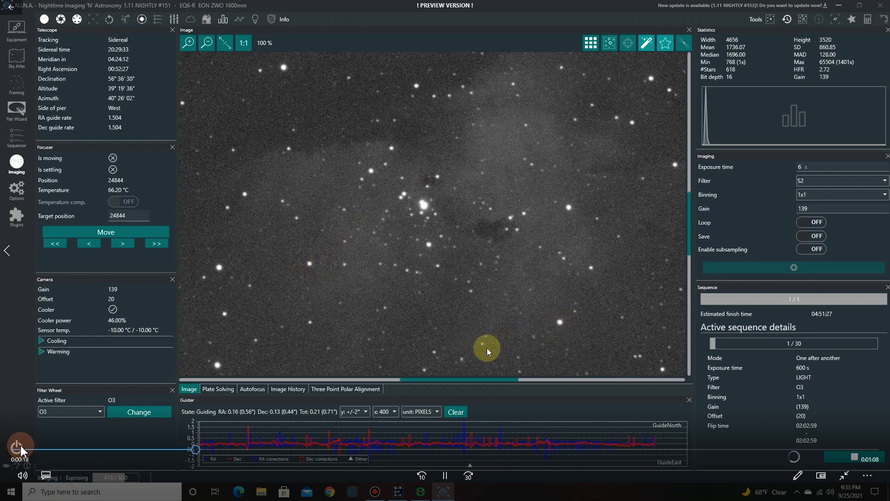
drag(453, 380, 649, 370)
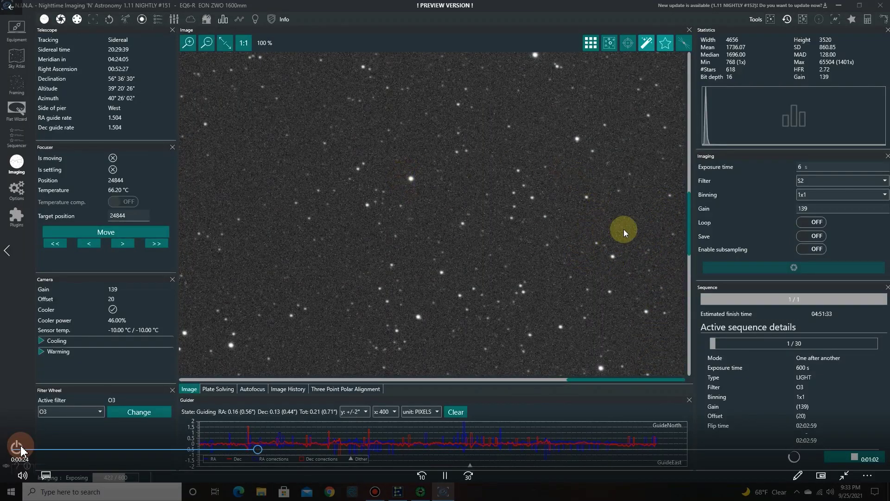
drag(689, 242, 681, 113)
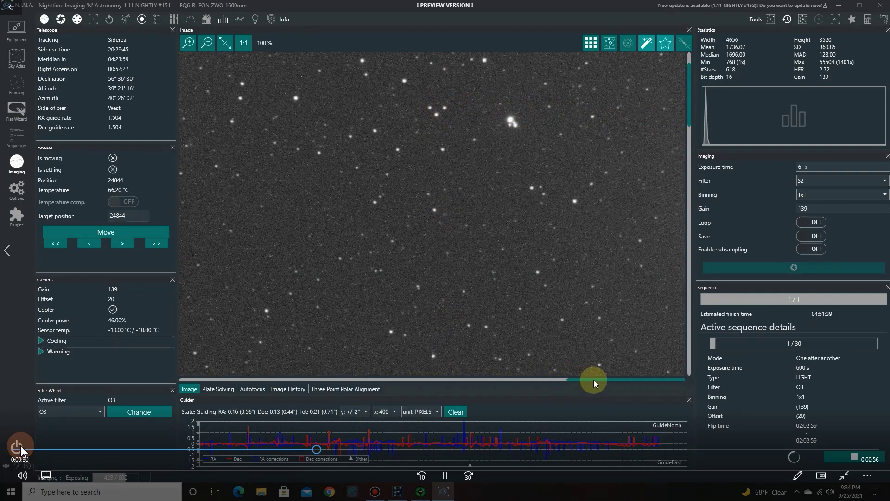
drag(590, 378, 253, 333)
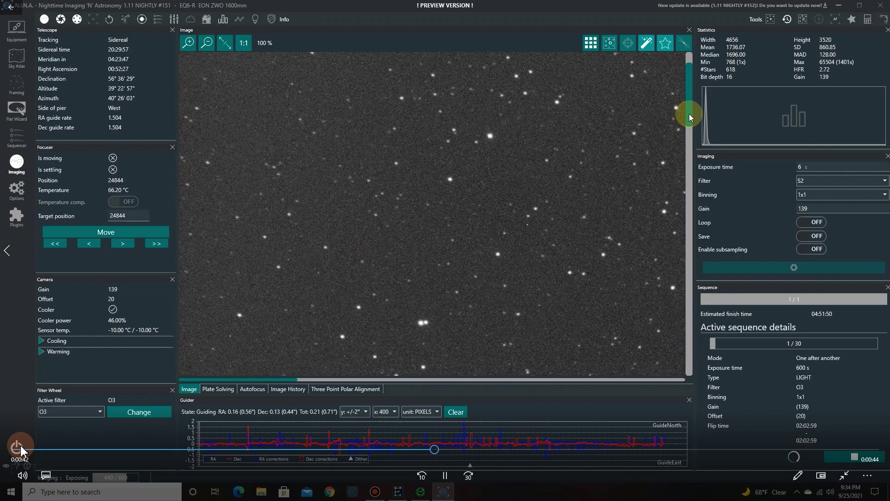
drag(690, 118, 695, 352)
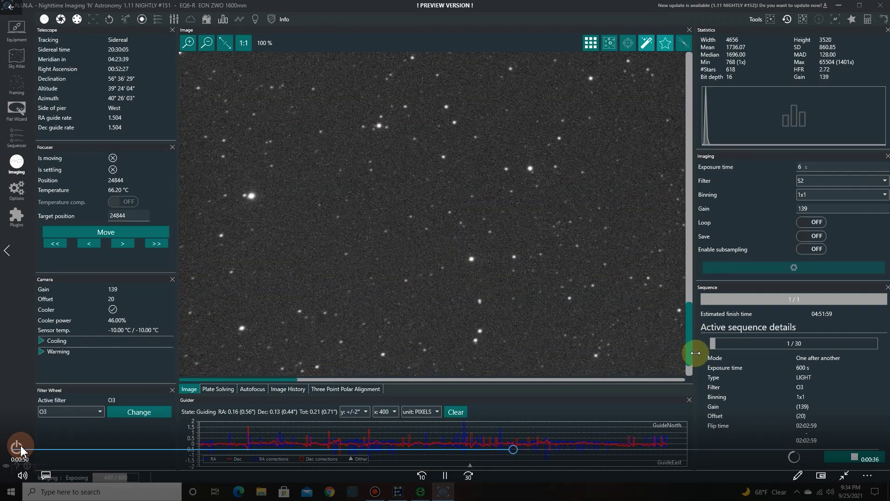
drag(283, 377, 391, 391)
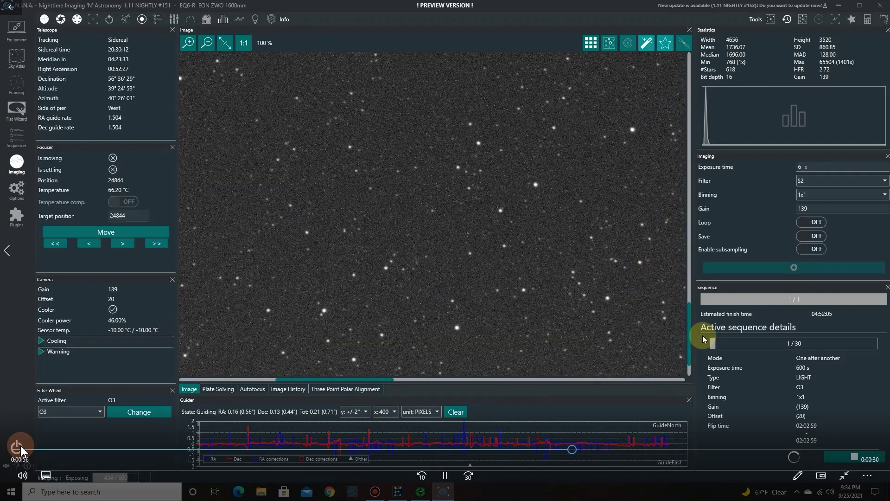
drag(690, 351, 691, 305)
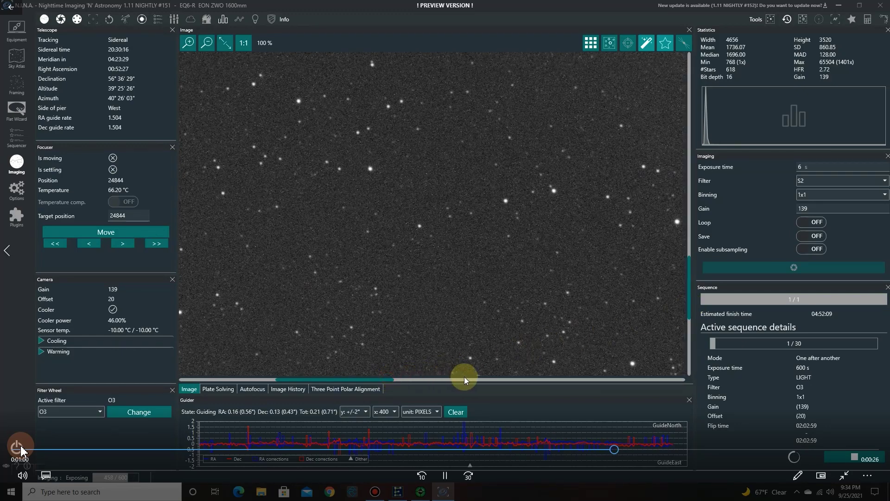
drag(552, 224, 241, 223)
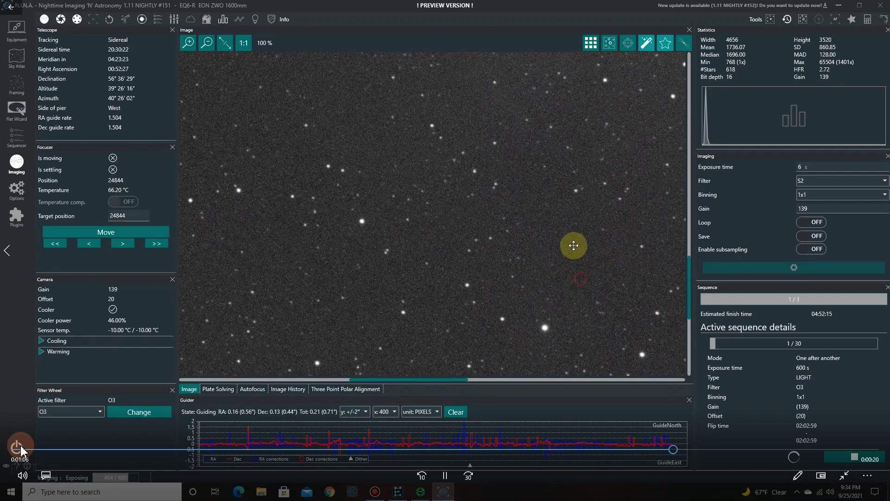
drag(571, 245, 481, 349)
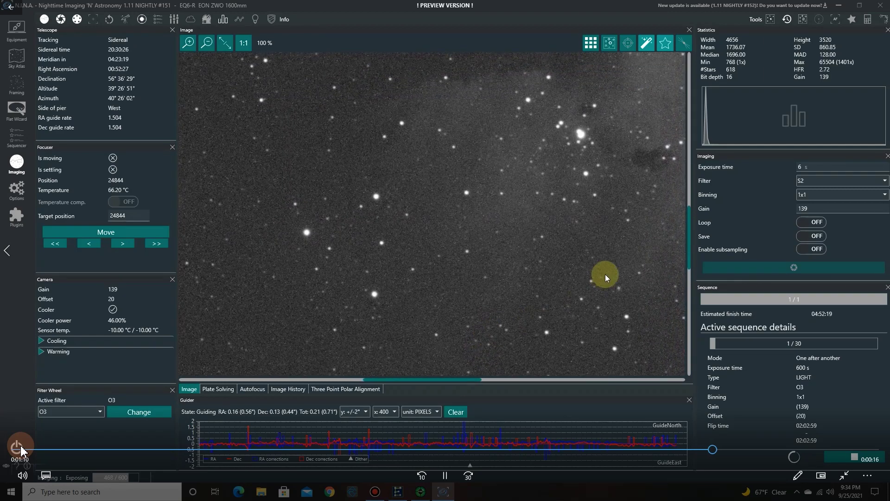
drag(573, 283, 399, 316)
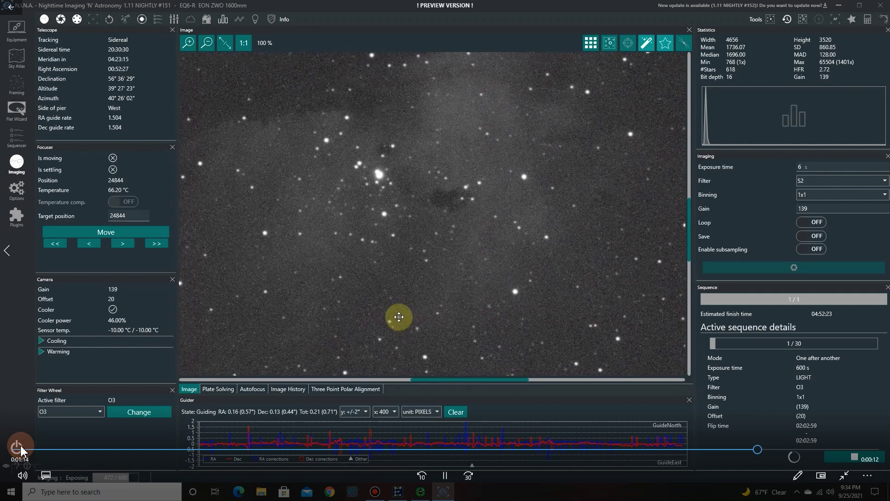
click(225, 43)
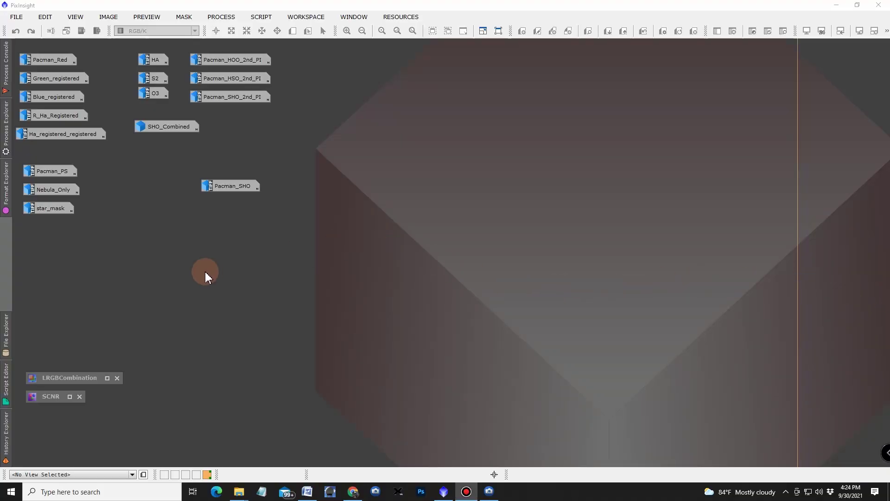
Open Pacman_Red, Green_registered and Blue_registered, then iconize Blue_registered
double_click(44, 62)
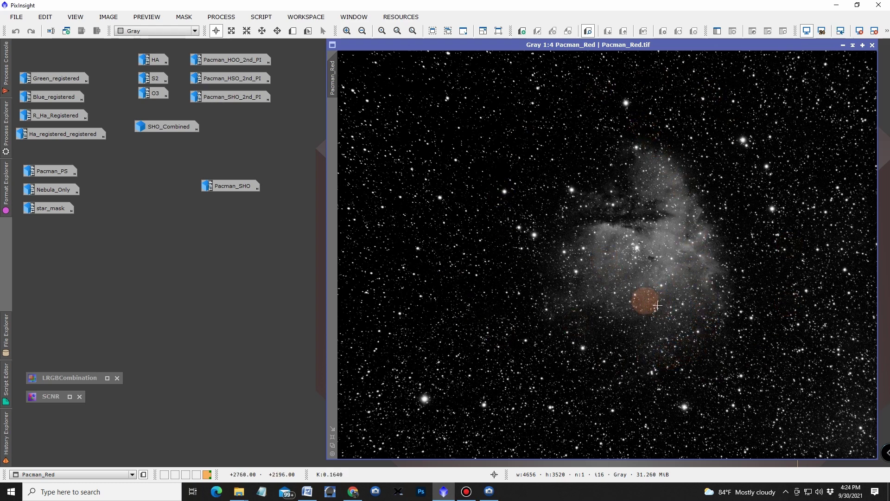
double_click(55, 78)
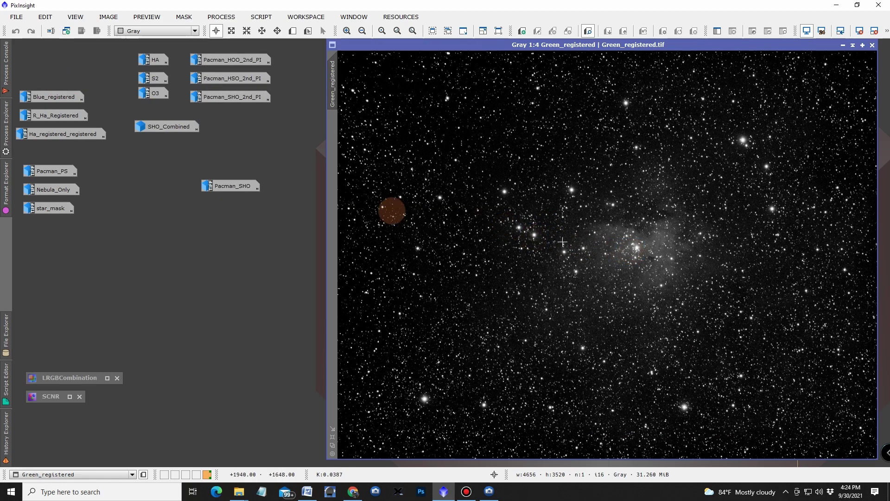
double_click(51, 95)
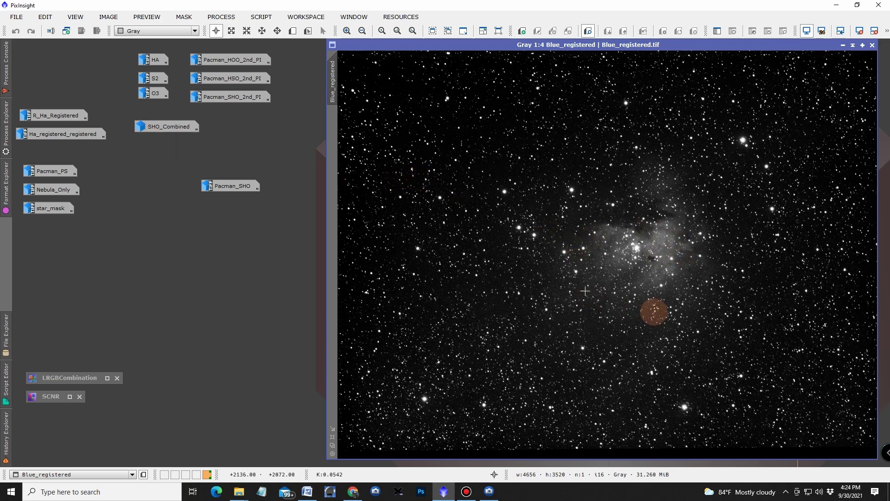
click(842, 45)
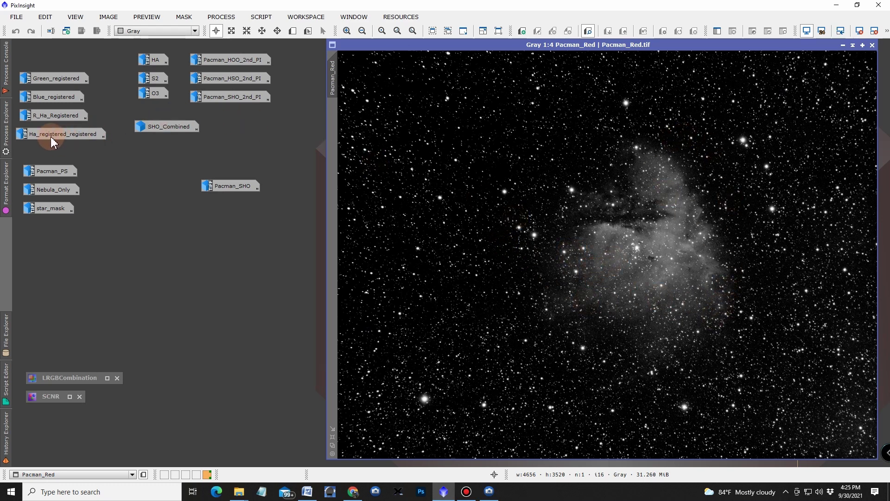
Compare Ha_registered_registered with R_Ha_Registered at 1:4, then reopen R_Ha_Registered beside Pacman_PS
mouse_move(53, 119)
mouse_move(42, 138)
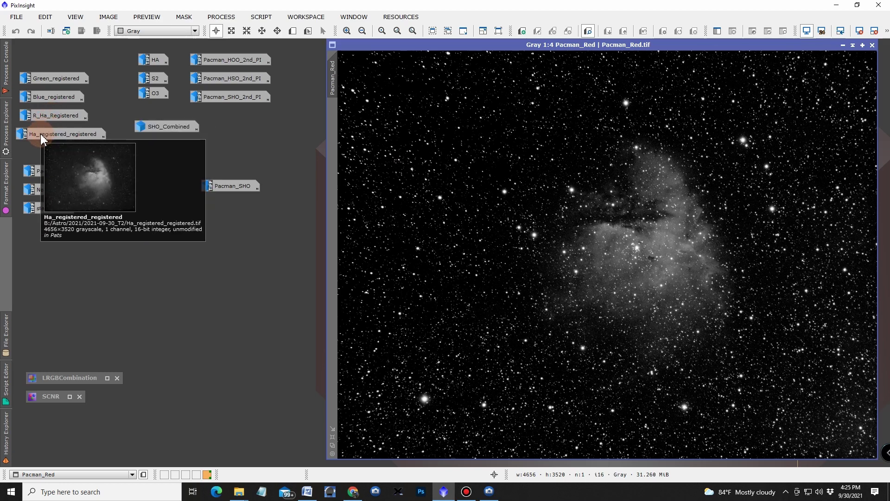
double_click(41, 138)
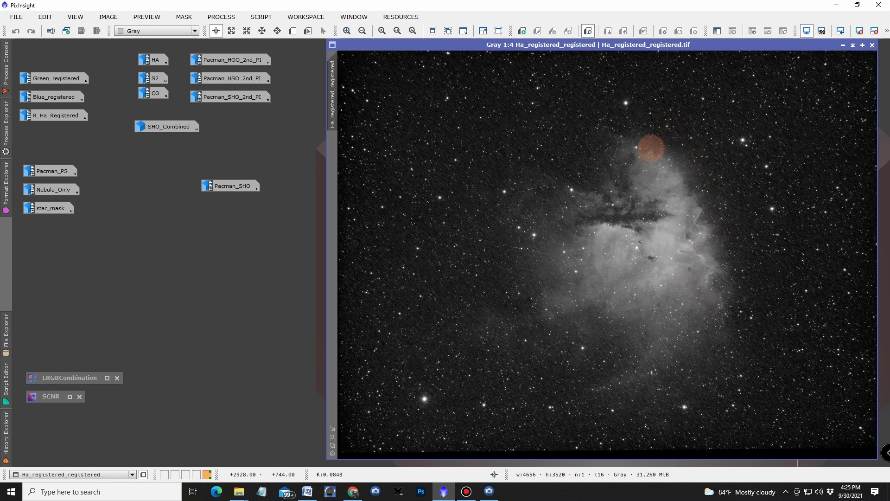
double_click(58, 119)
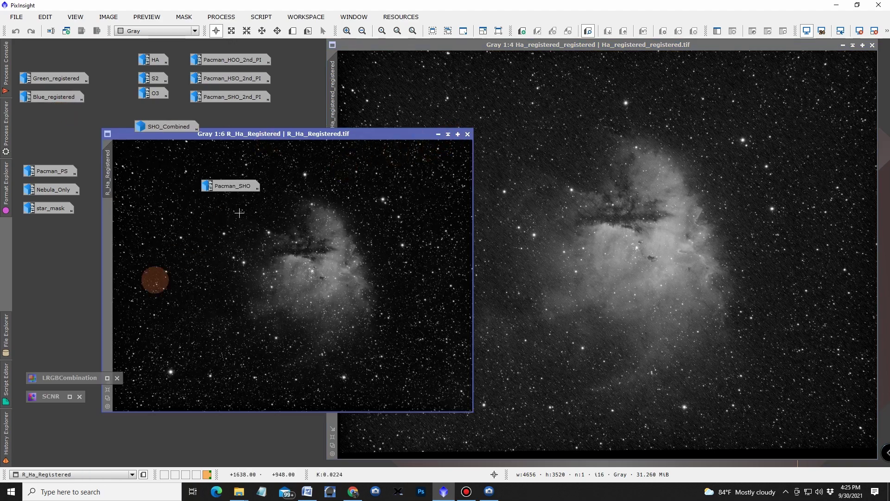
click(108, 389)
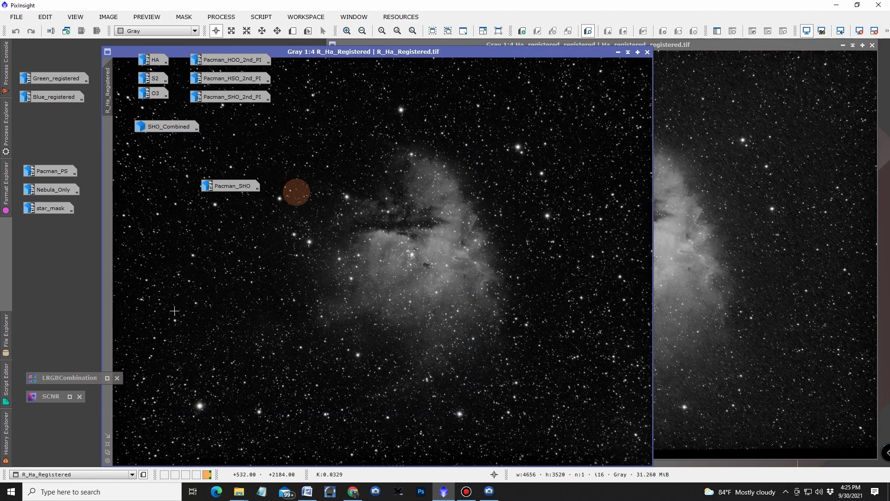
drag(463, 46, 679, 43)
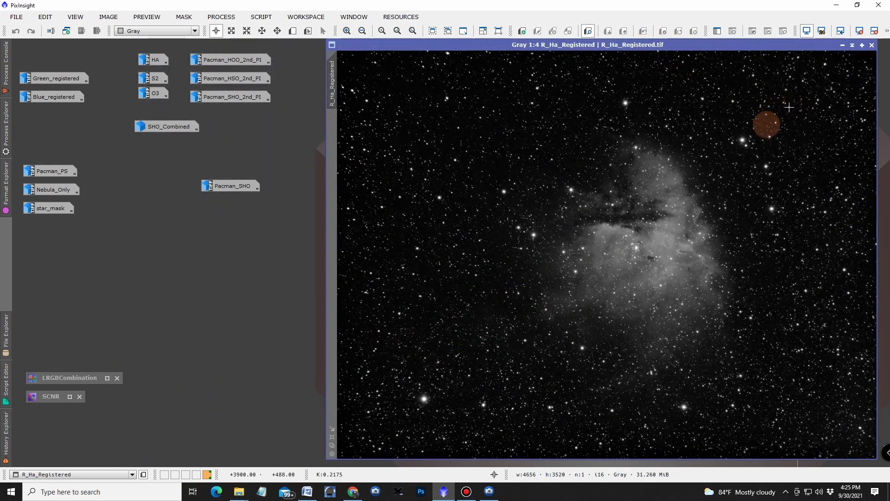
click(842, 45)
click(841, 45)
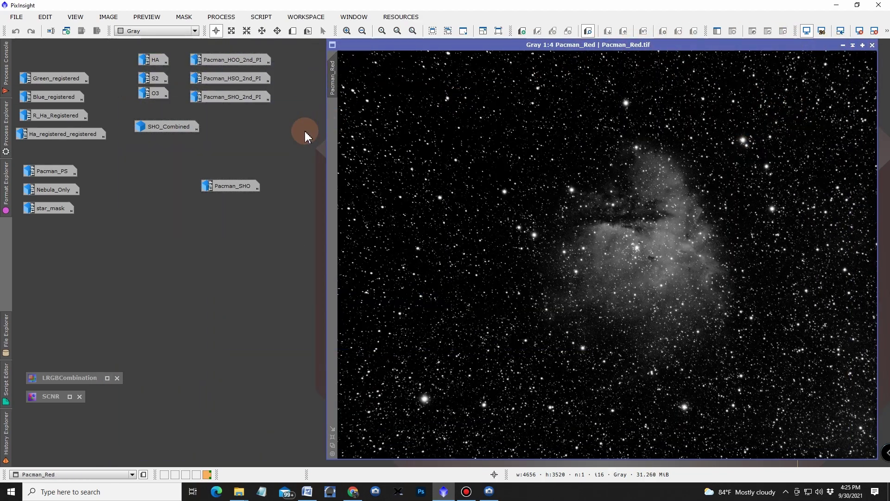
double_click(48, 119)
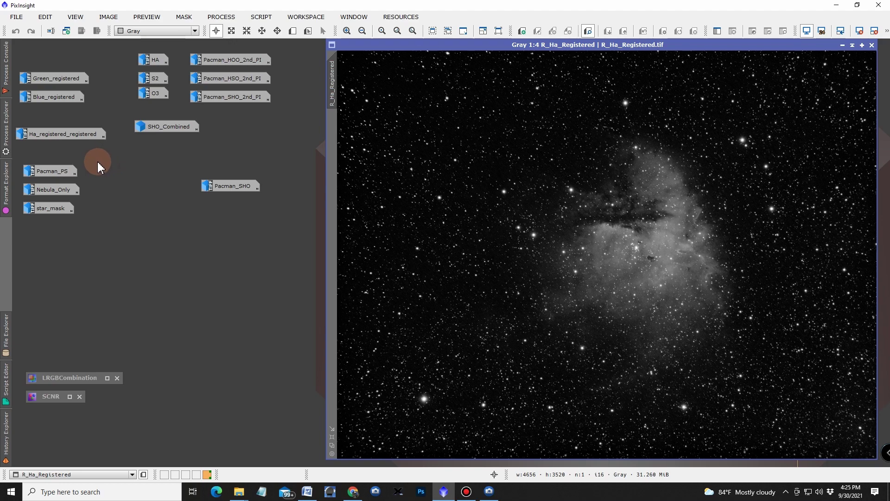
double_click(54, 171)
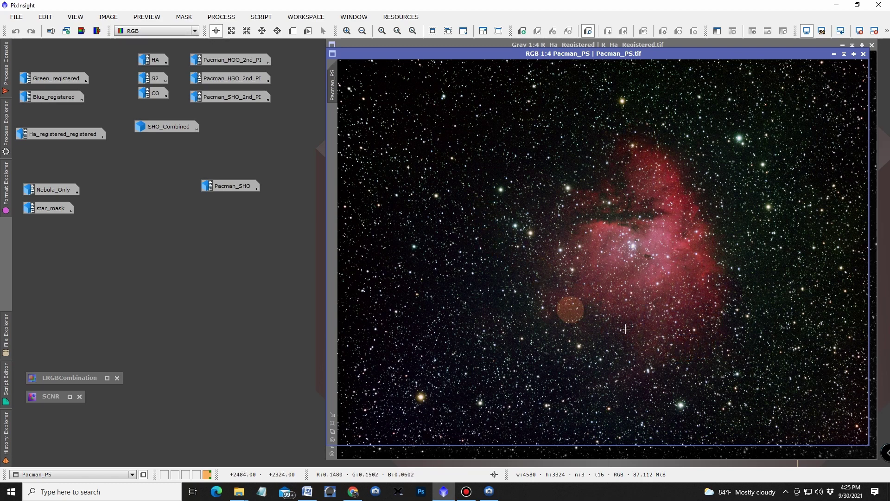
Open Nebula_Only and star_mask, then iconize both again
double_click(52, 190)
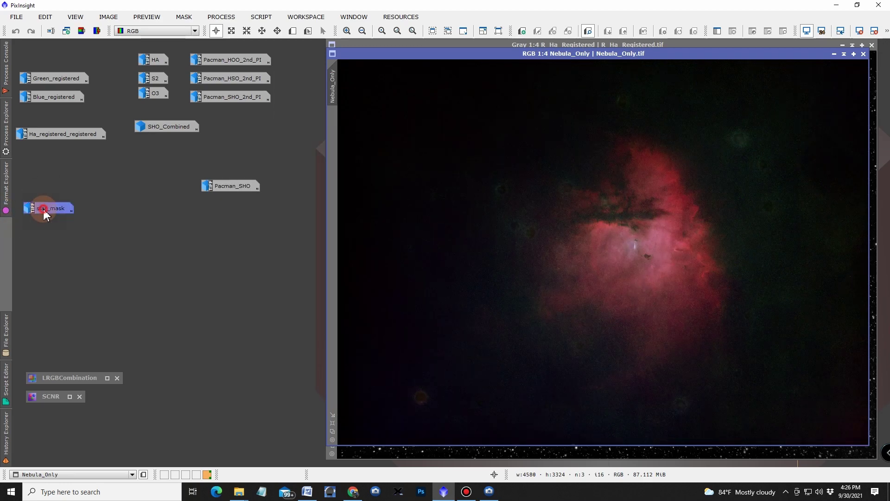
double_click(44, 210)
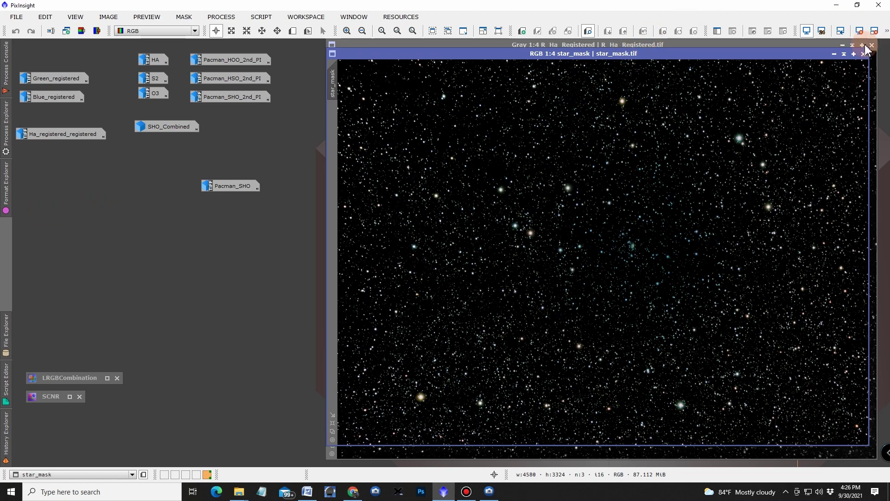
click(834, 54)
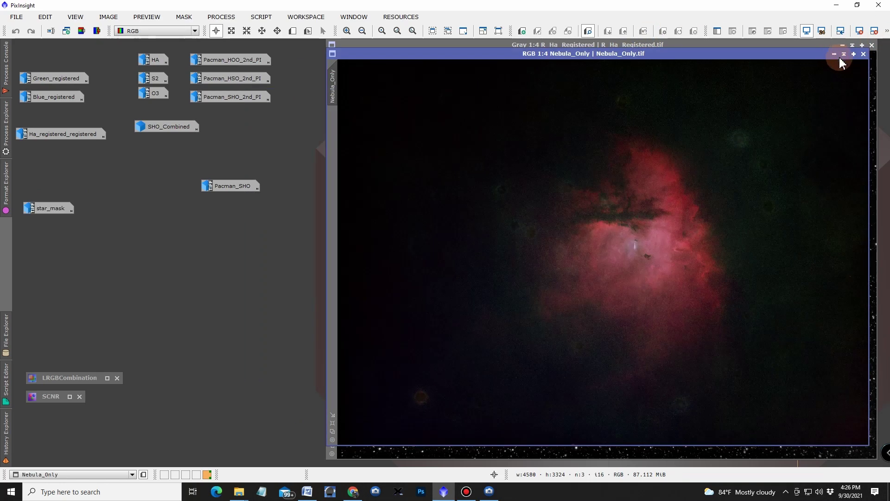
click(835, 54)
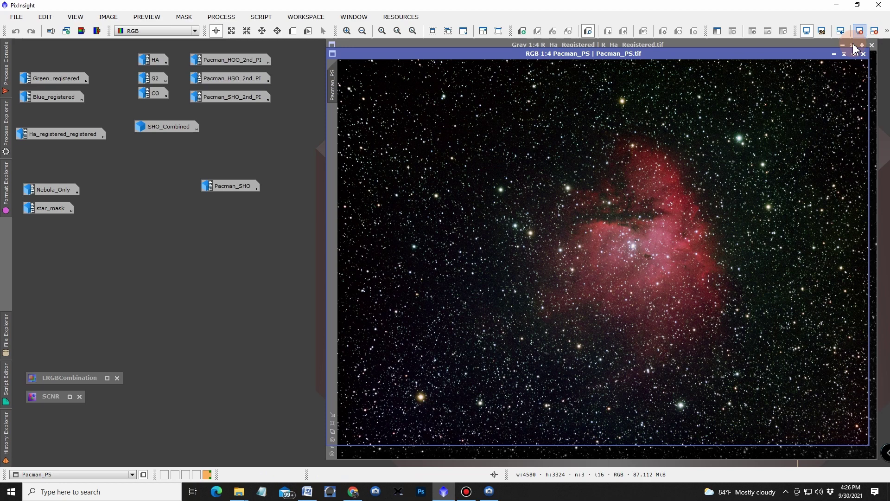
Iconize Pacman_PS, R_Ha_Registered and Pacman_Red, then open the HA image
click(834, 54)
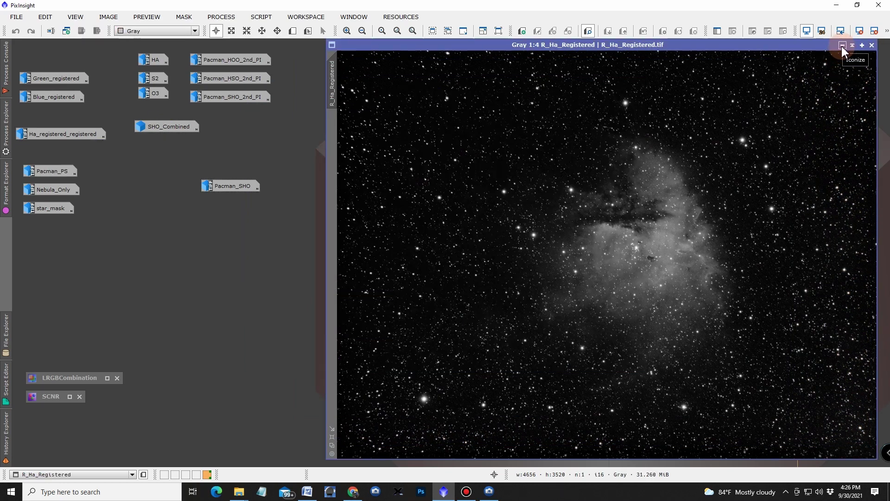
click(841, 46)
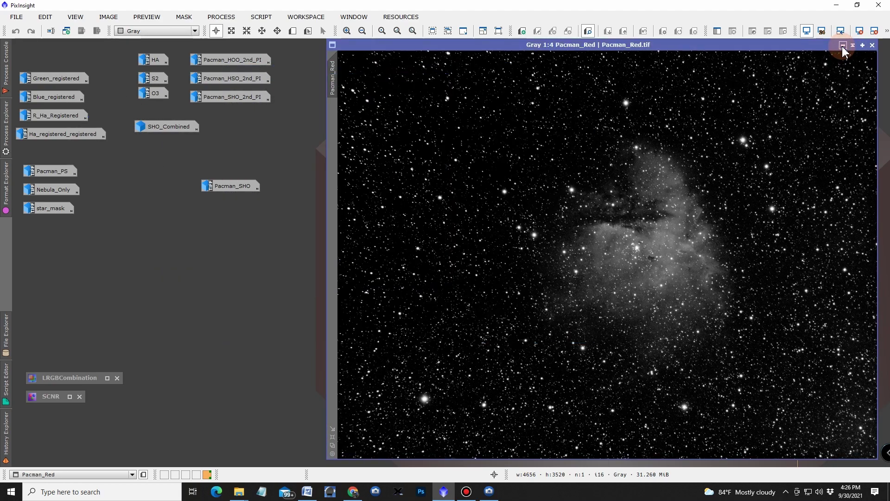
click(842, 46)
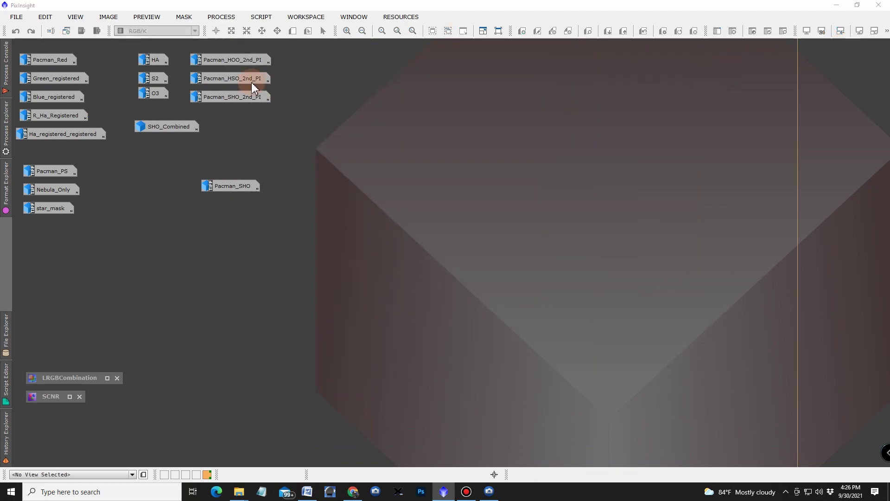
double_click(152, 61)
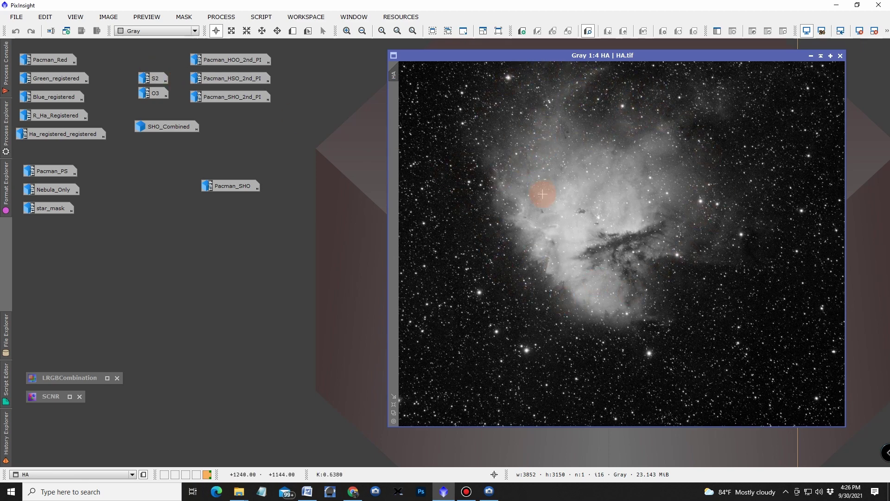
click(153, 83)
double_click(153, 83)
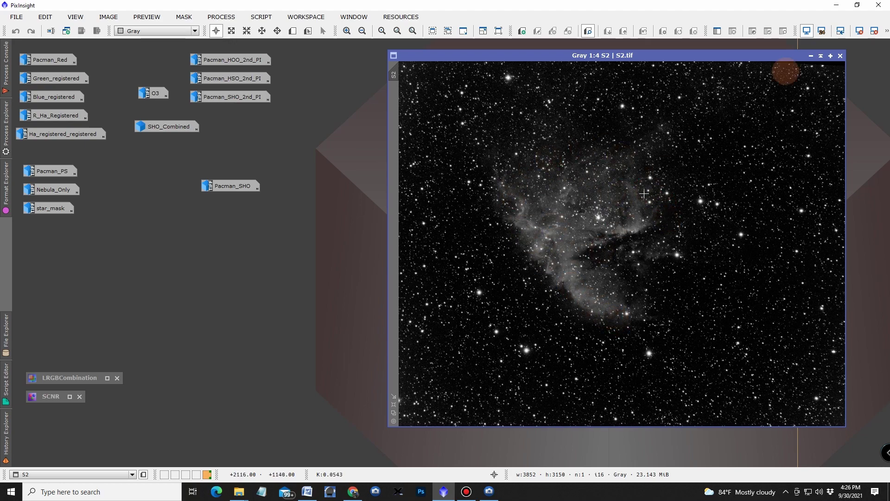
click(811, 57)
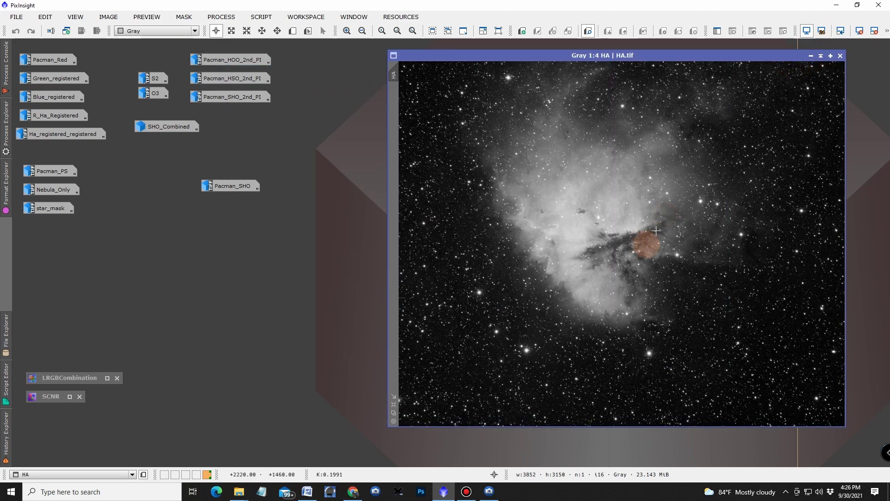
double_click(154, 94)
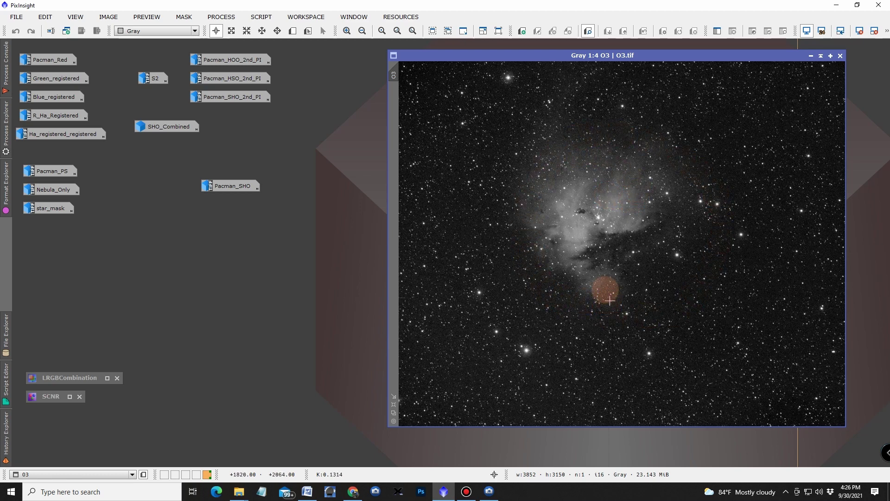
key(ctrl+Tab)
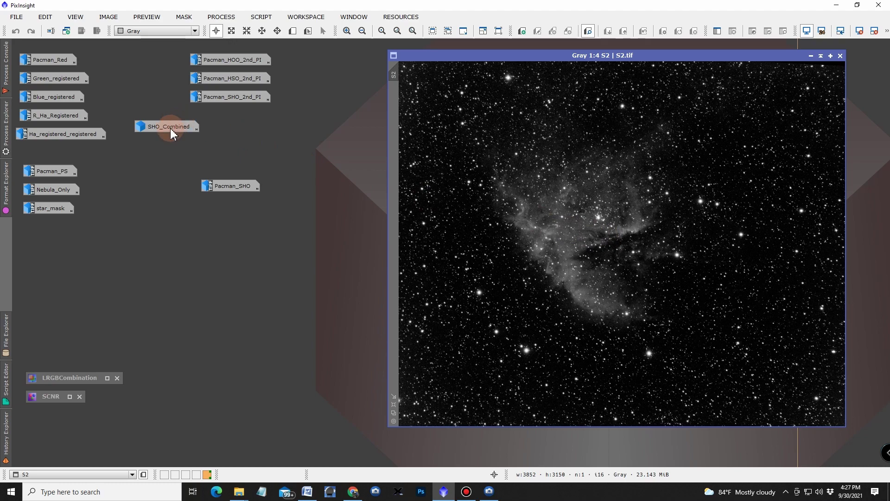
click(810, 56)
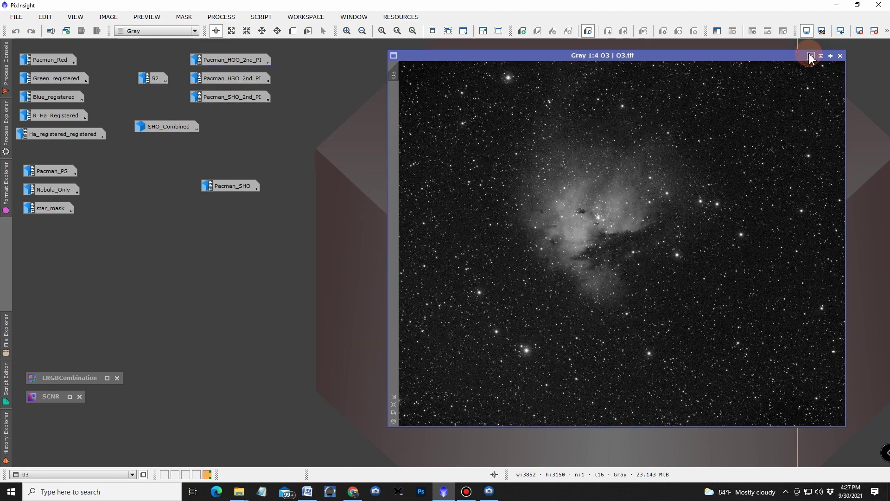
click(811, 55)
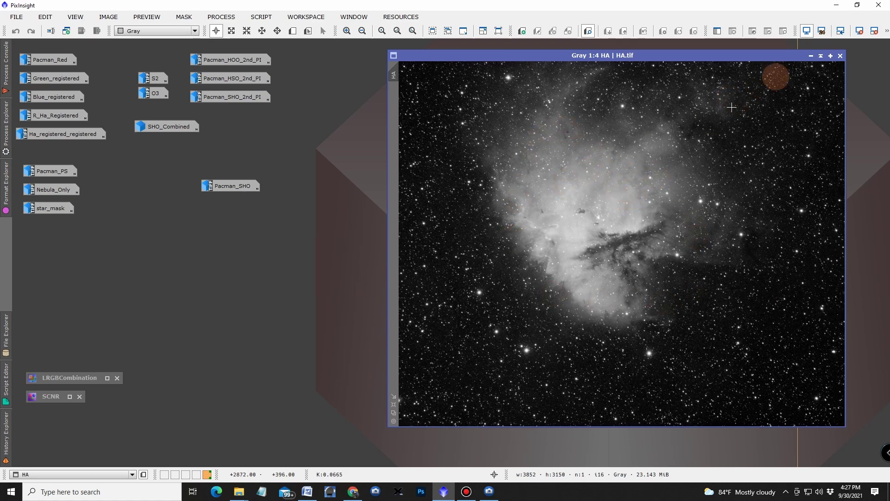
click(809, 57)
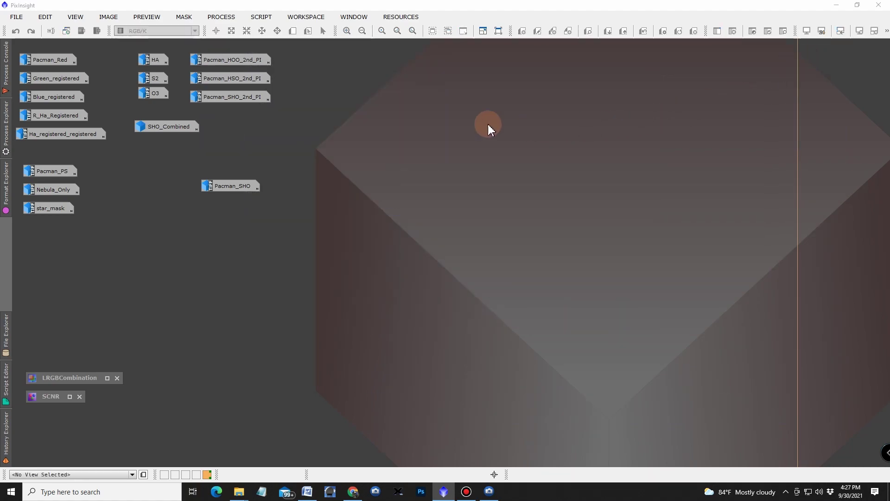
double_click(232, 80)
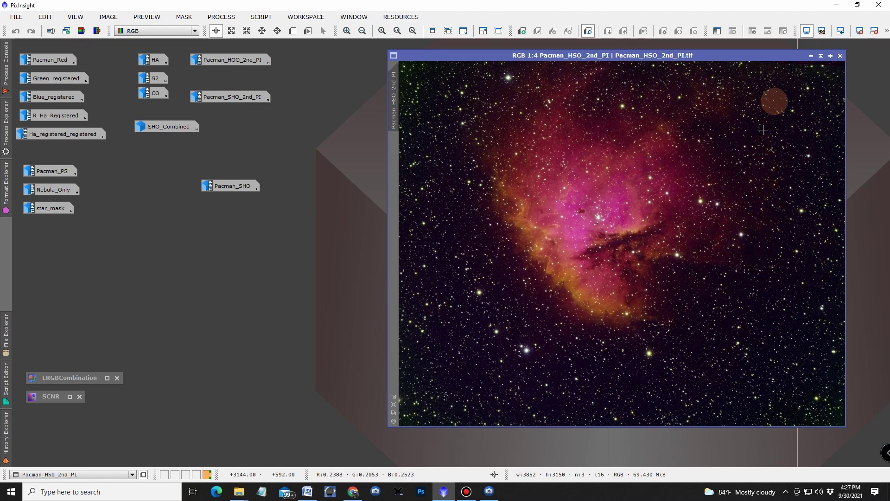
click(810, 56)
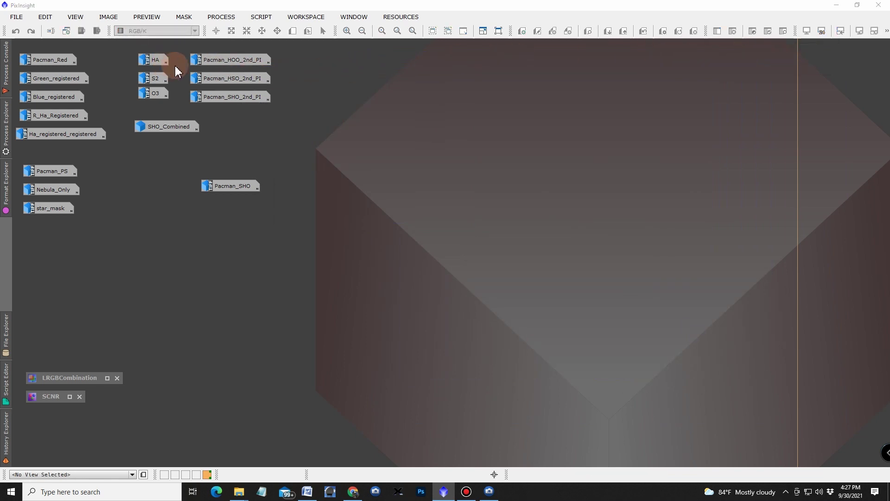
double_click(220, 59)
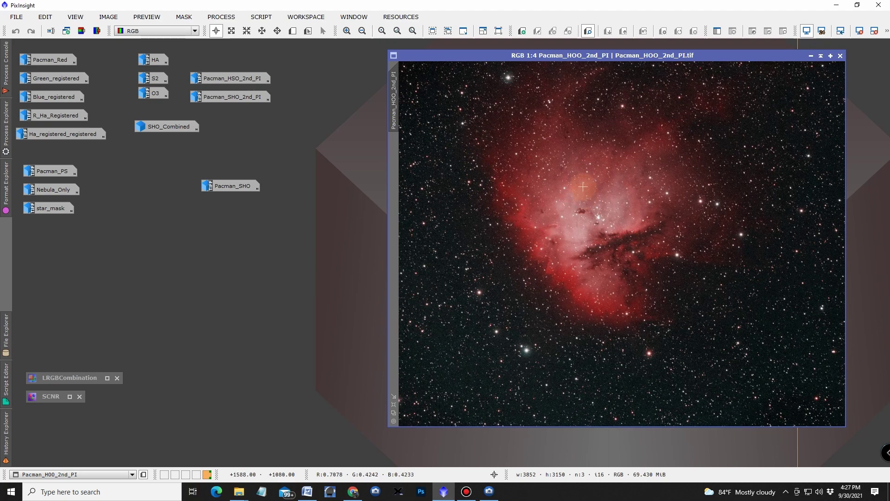
double_click(51, 172)
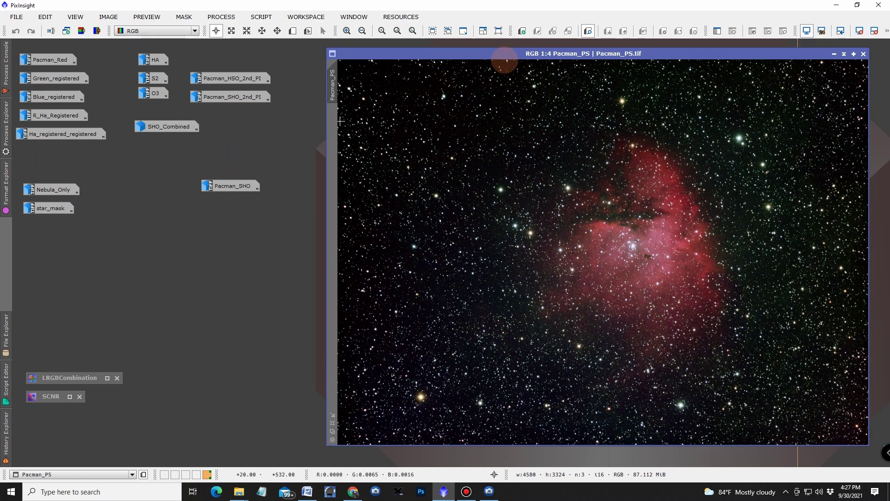
click(833, 54)
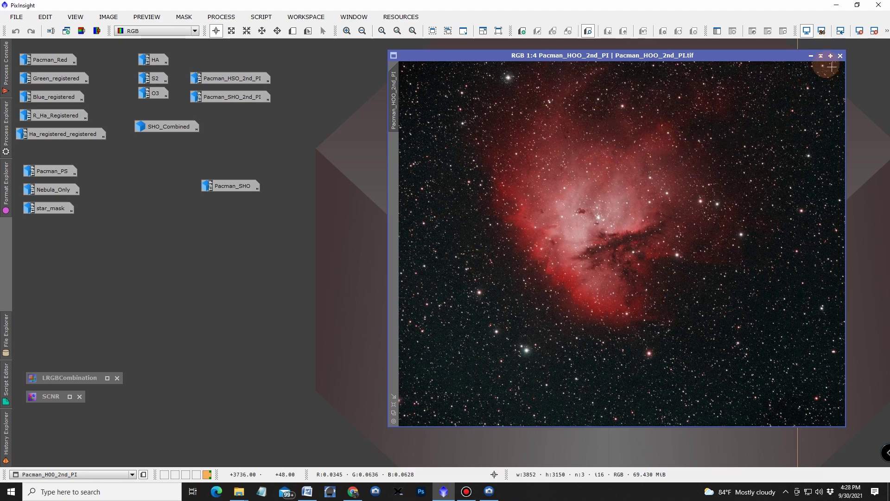
click(811, 56)
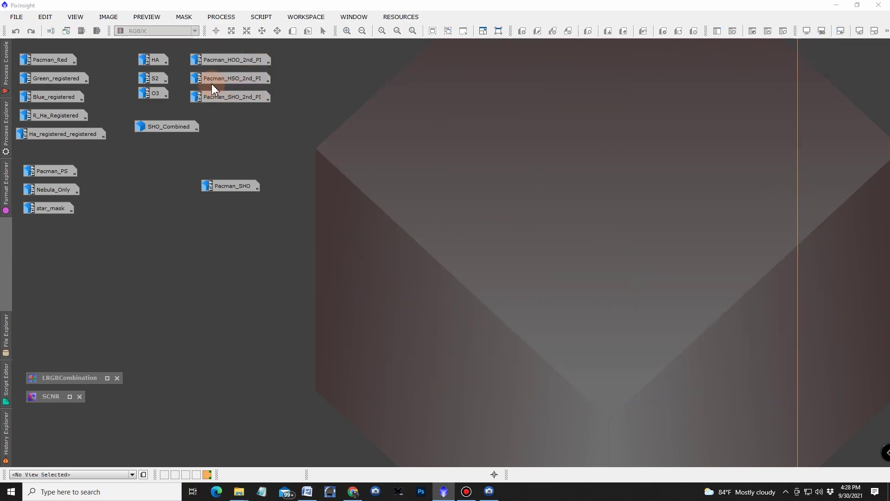
double_click(165, 127)
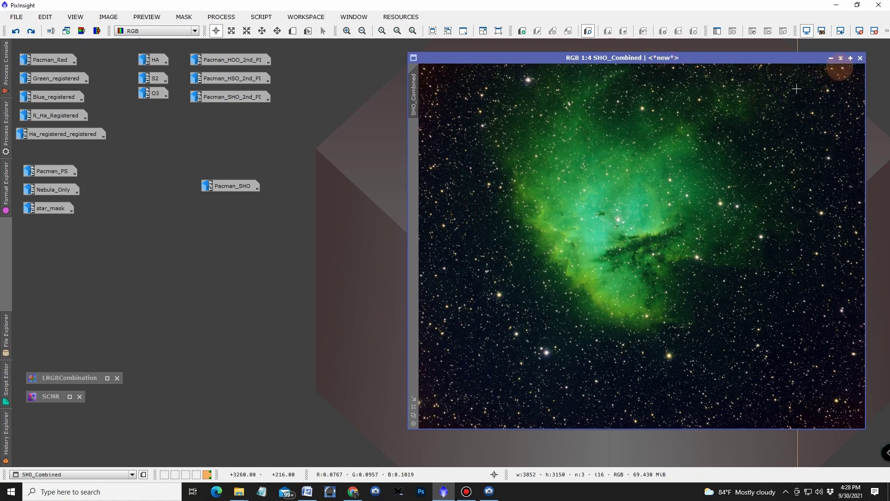
click(830, 59)
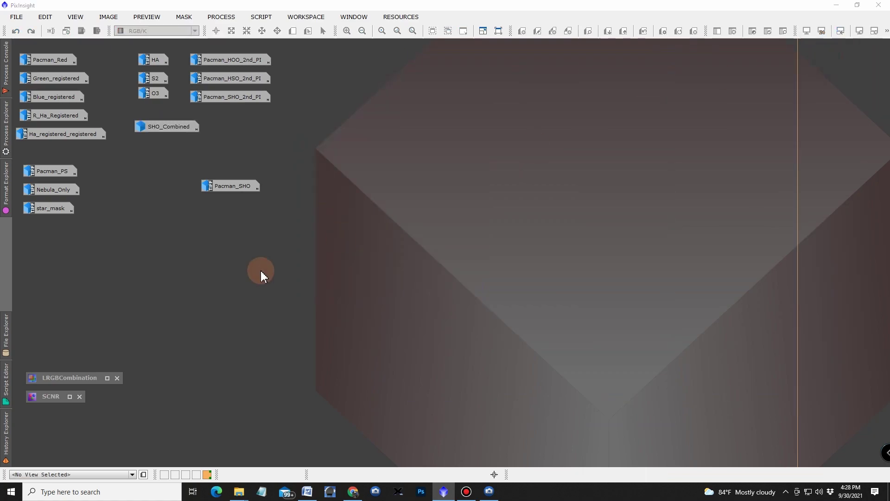
Combine S2, HA and O3 as red, green and blue with LRGBCombination into Image23
double_click(76, 379)
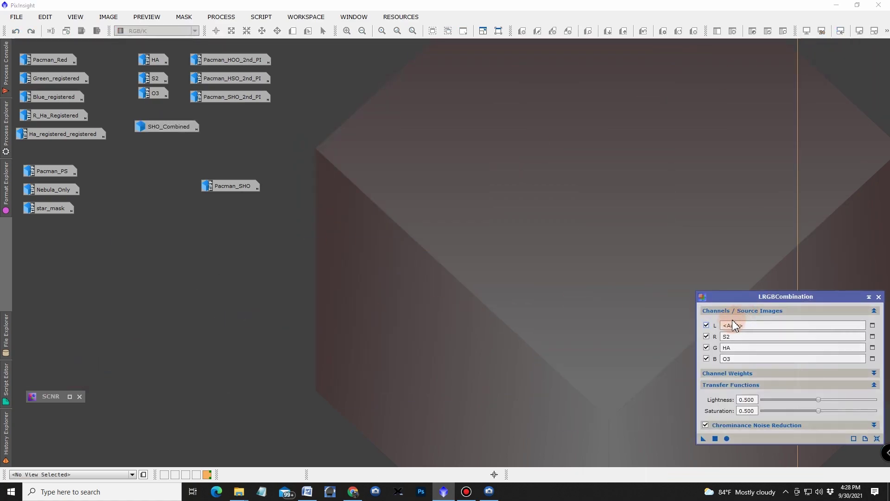
click(737, 337)
click(731, 338)
click(736, 349)
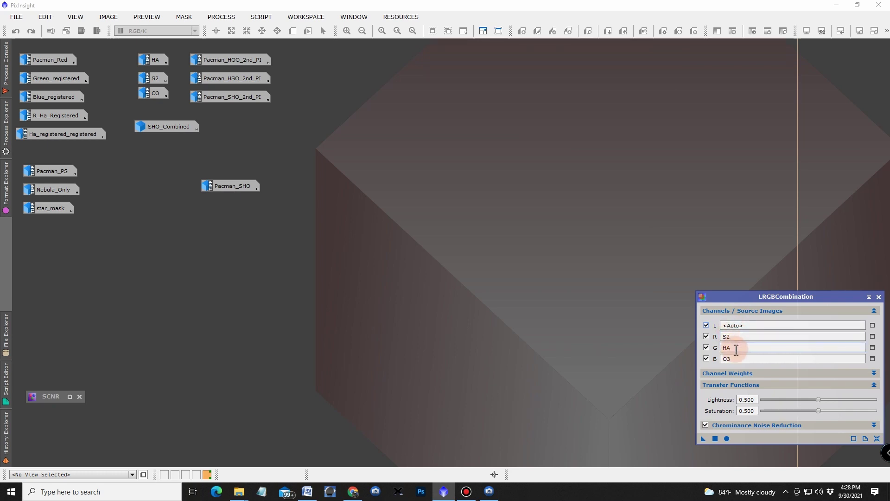
click(734, 360)
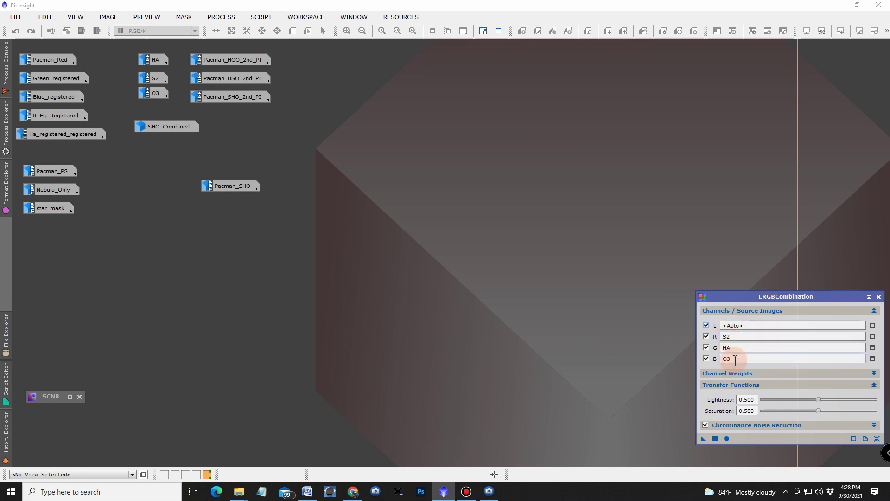
click(726, 438)
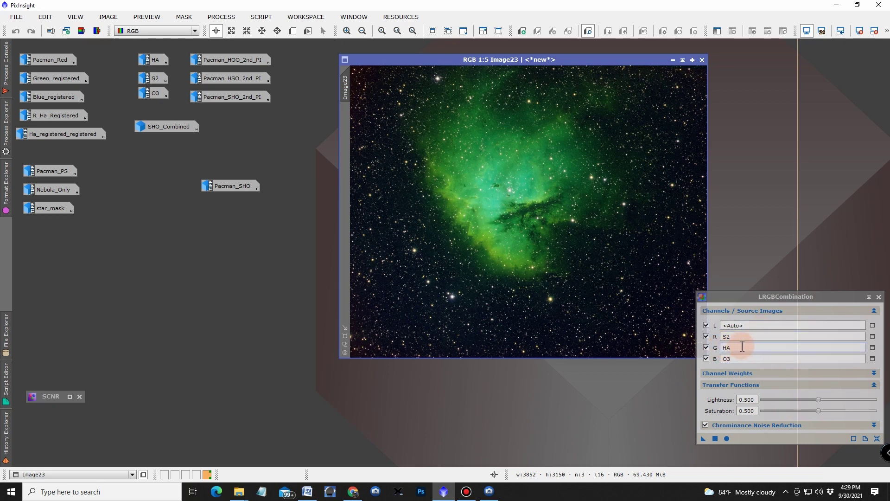
click(869, 297)
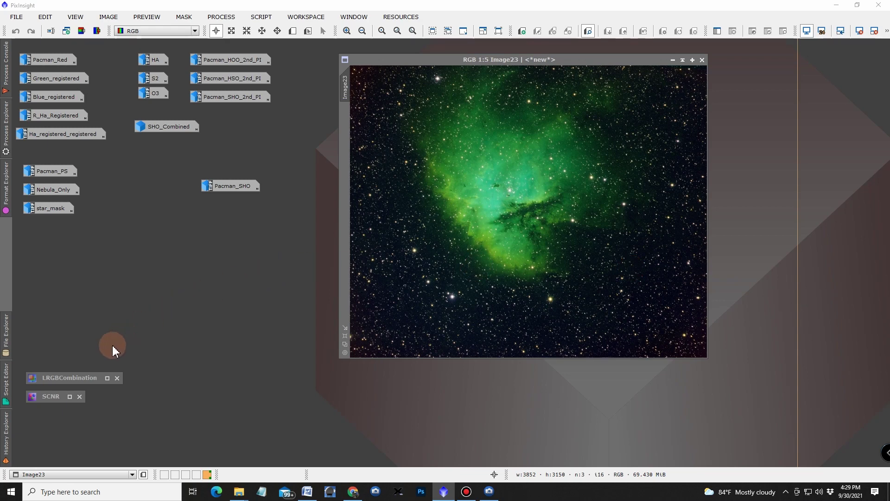
Open the saved SCNR settings: Green removal, Average Neutral protection, amount 1.00
double_click(53, 397)
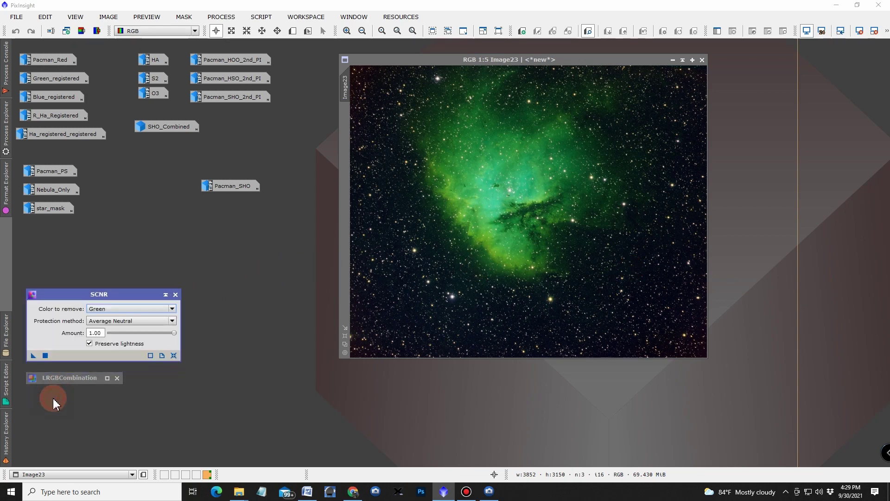
click(98, 321)
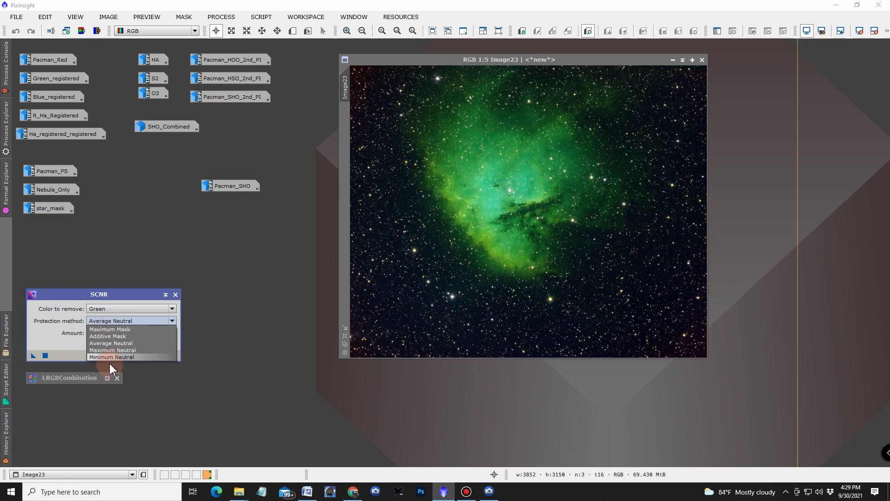
click(102, 343)
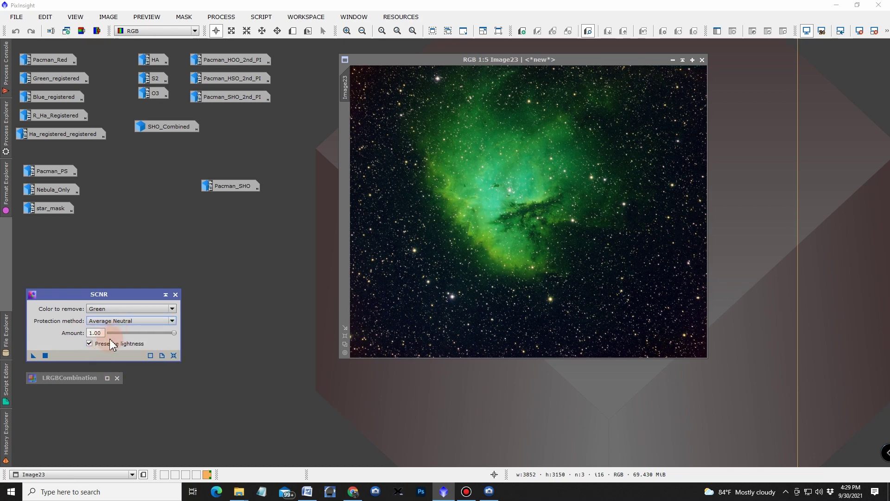
click(174, 355)
Apply SCNR to Image23 to remove its green cast, then iconize SCNR and Image23
drag(33, 355, 232, 348)
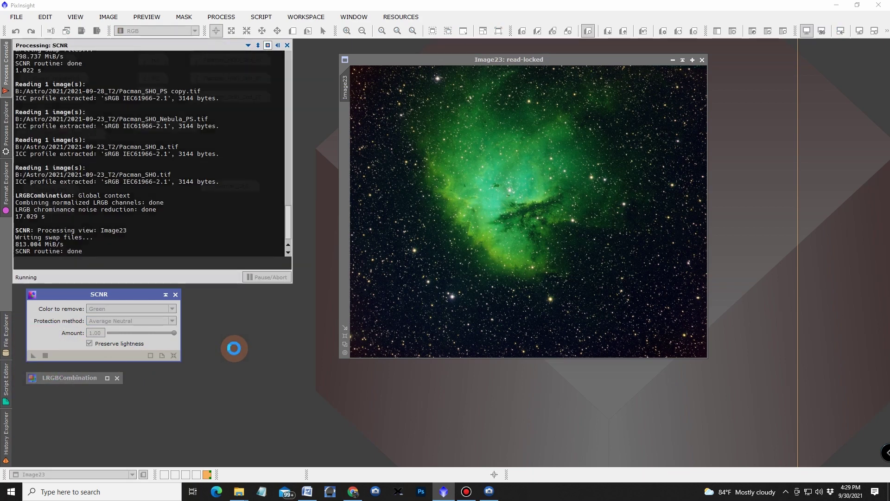
click(282, 345)
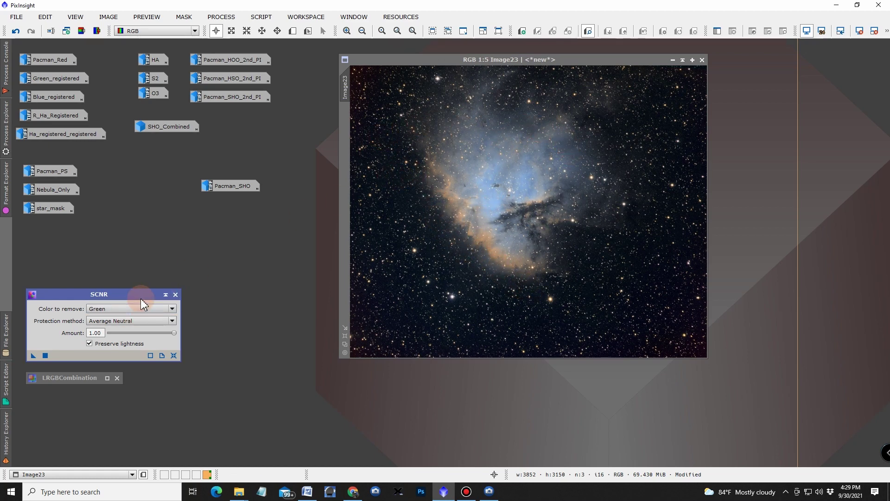
click(165, 295)
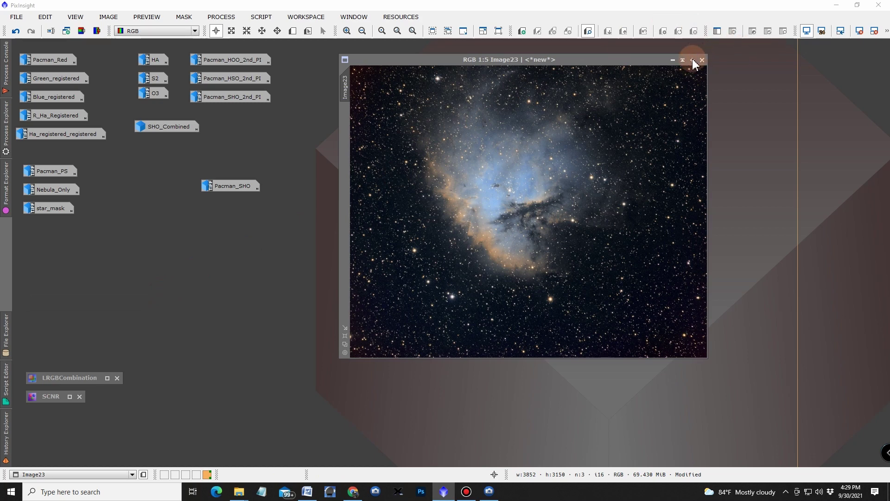
click(674, 60)
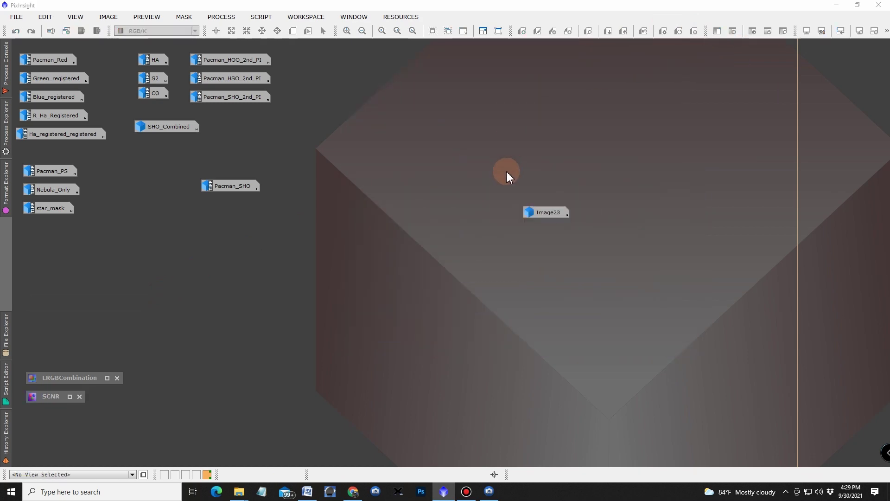
Move the Image23 icon under Pacman_SHO, open Pacman_SHO, and briefly view Pacman_SHO_2nd_PI before iconizing it
drag(551, 210, 167, 229)
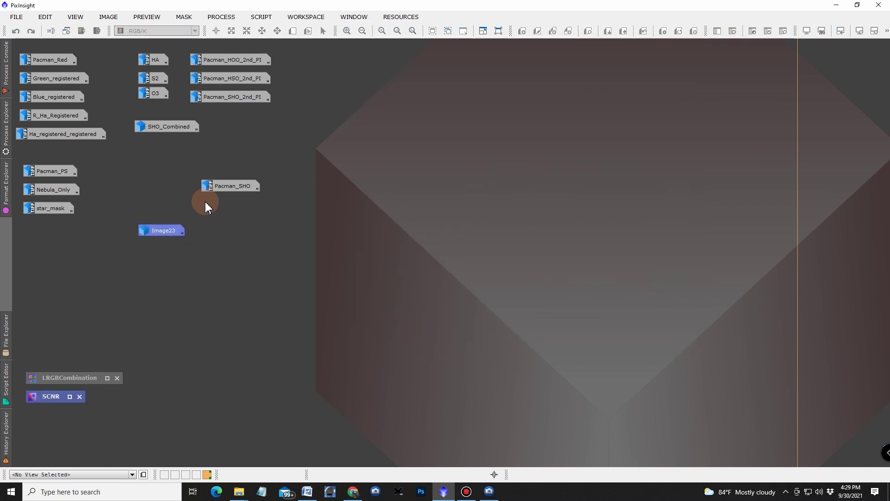
double_click(231, 187)
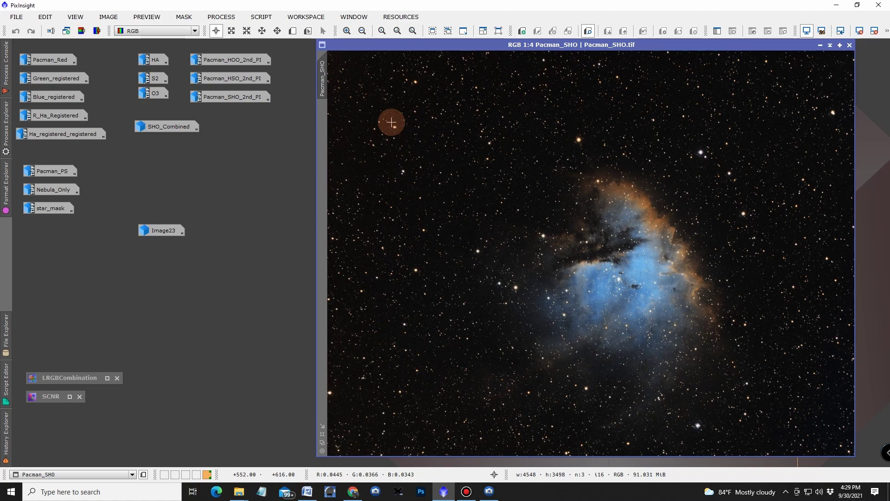
mouse_move(175, 130)
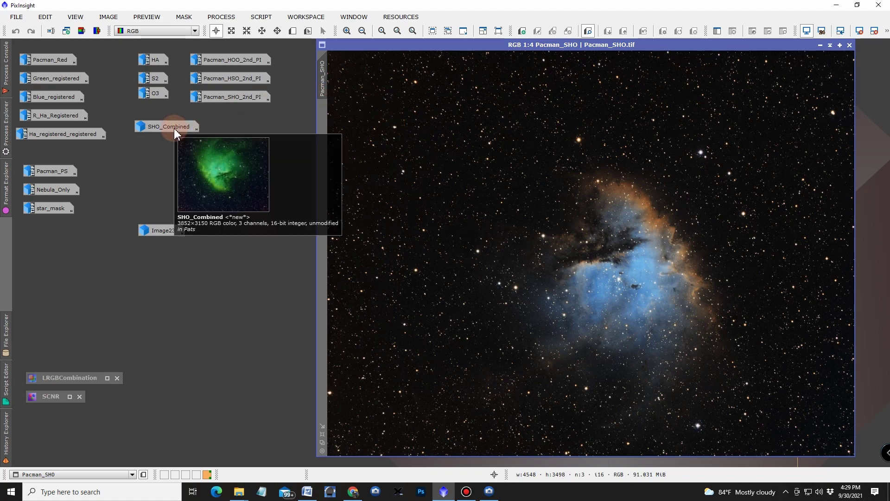
double_click(219, 99)
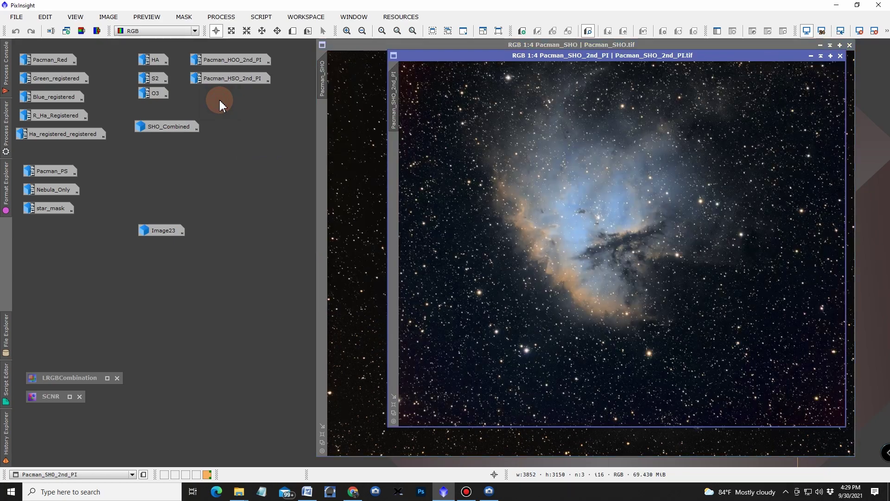
click(810, 56)
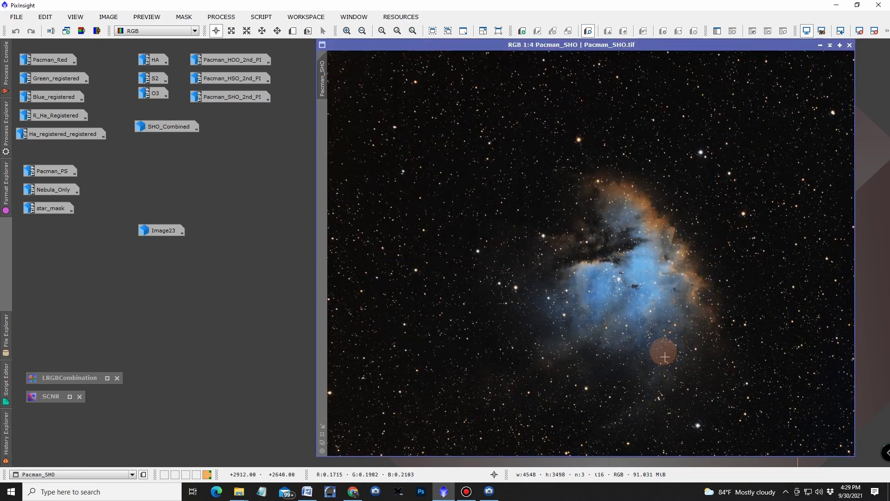